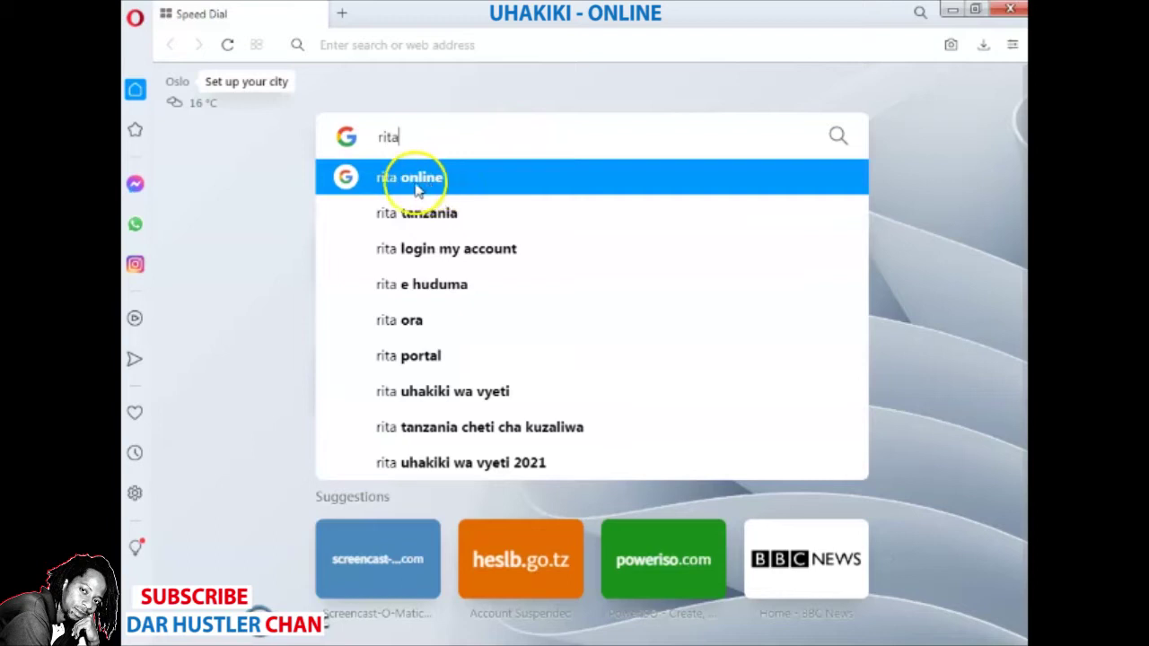
- Search Google for 'rita online' and open the RITA Online Application result
left_click(401, 179)
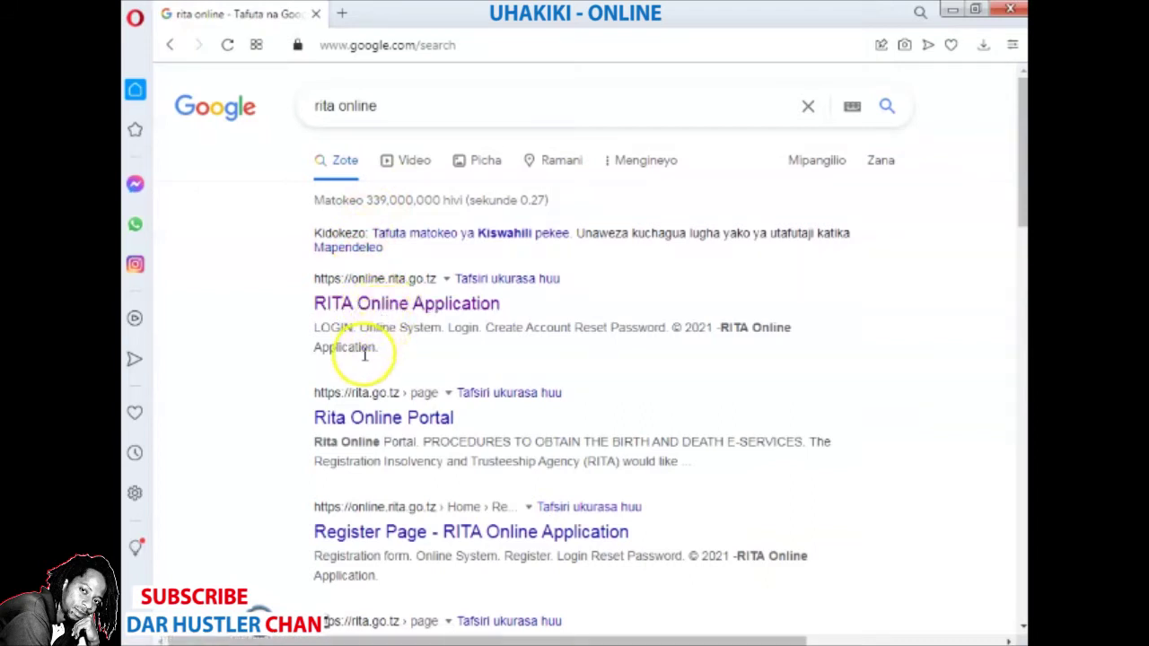
left_click(417, 307)
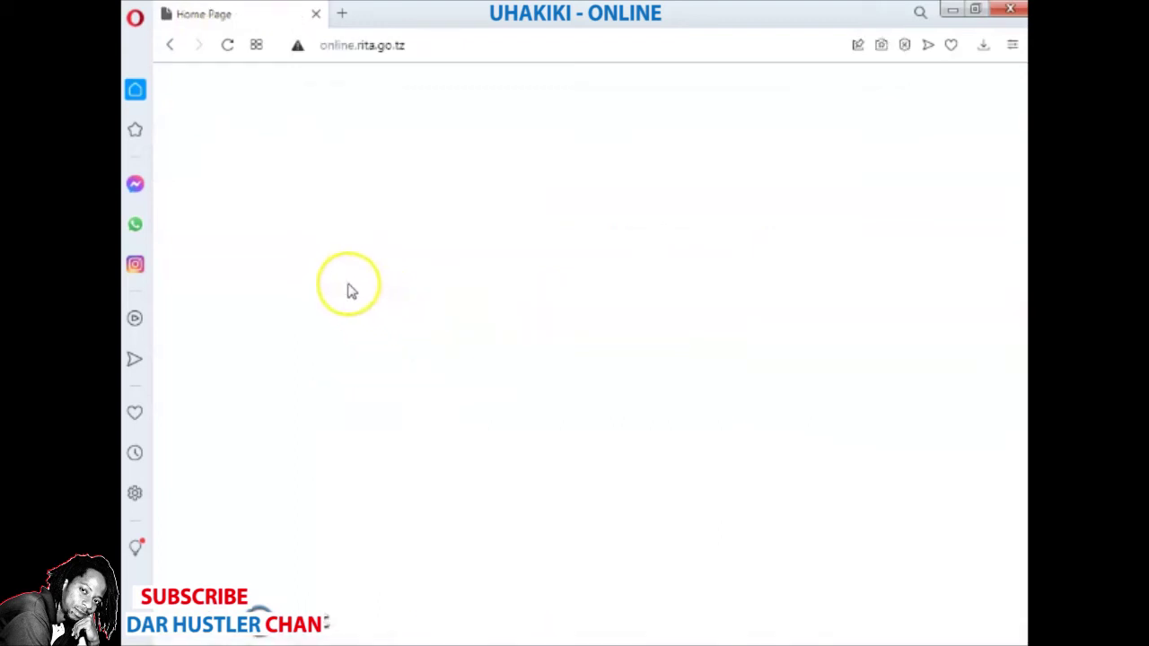
- Once the RITA home page loads, go to the Create Account registration page
left_click(277, 225)
left_click(225, 502)
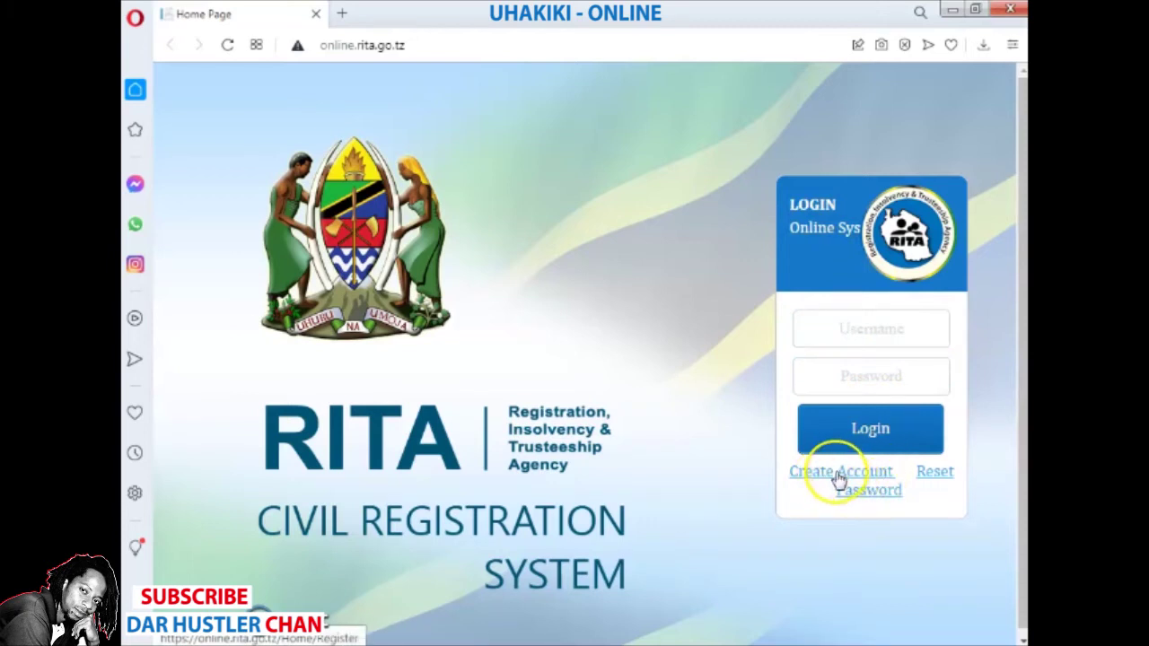
left_click(836, 476)
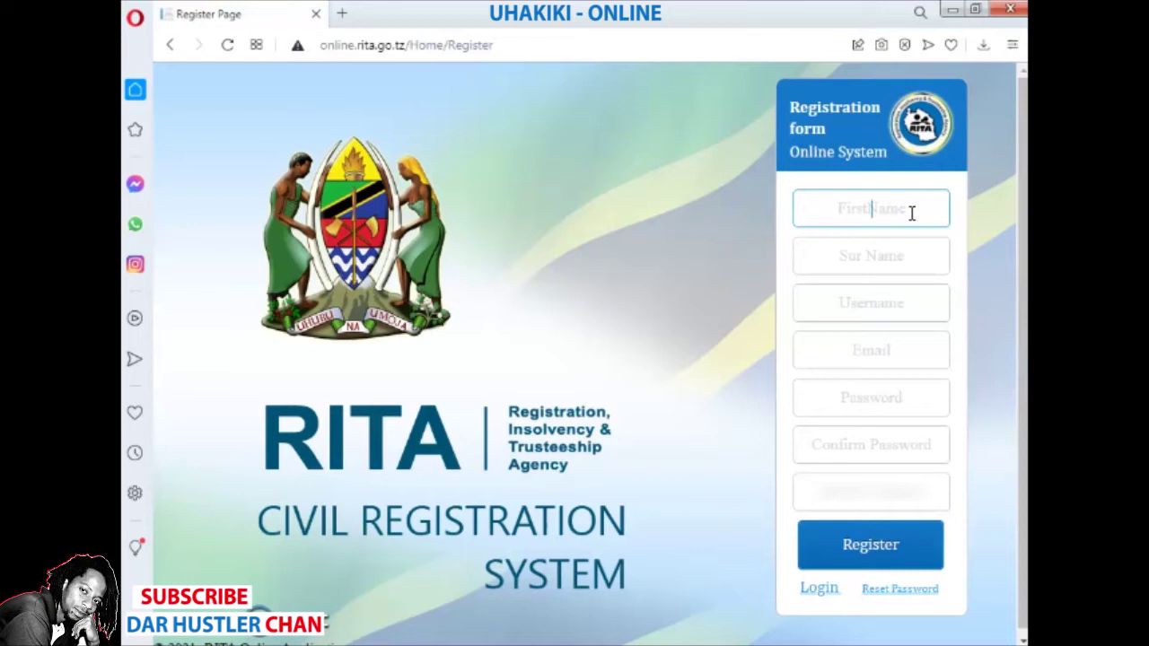
- Enter the first name, surname, username and e-mail address on the registration form
left_click(914, 262)
left_click(918, 299)
type("Magomeni")
left_click(906, 351)
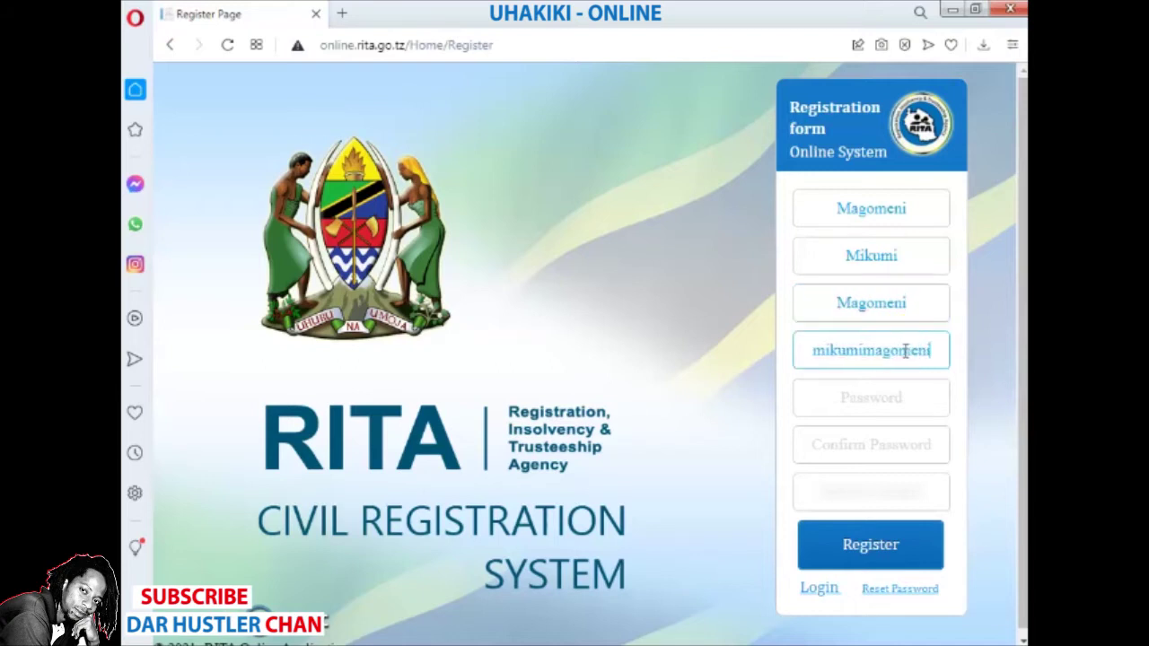
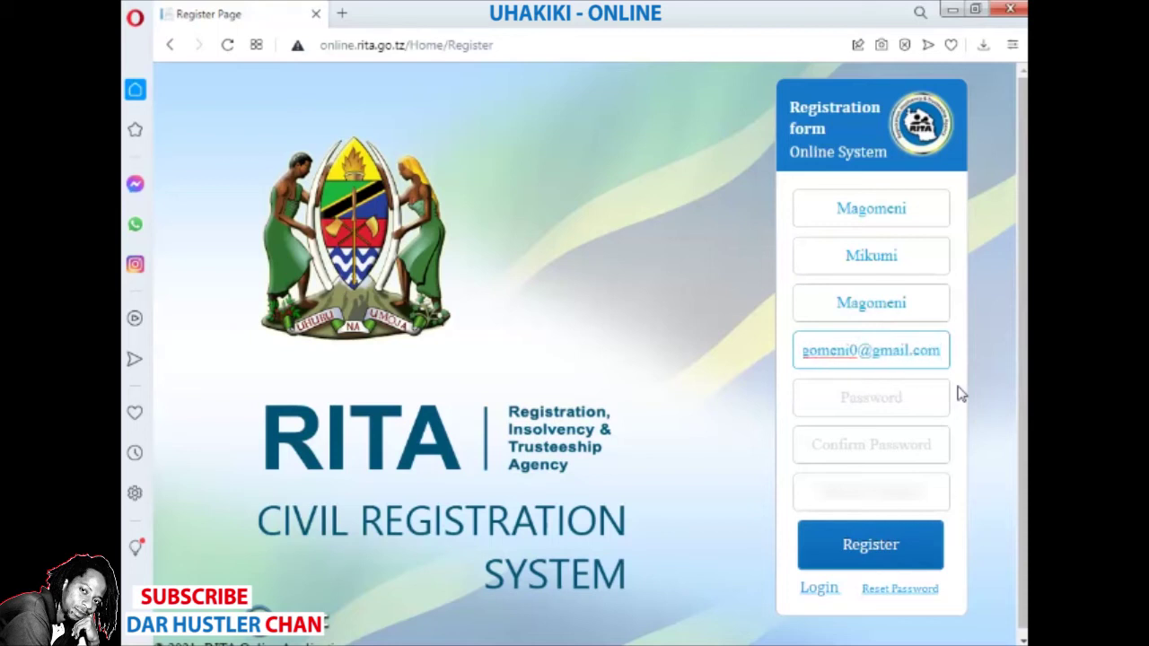
- Enter the account password and its confirmation, then submit the registration
left_click(936, 383)
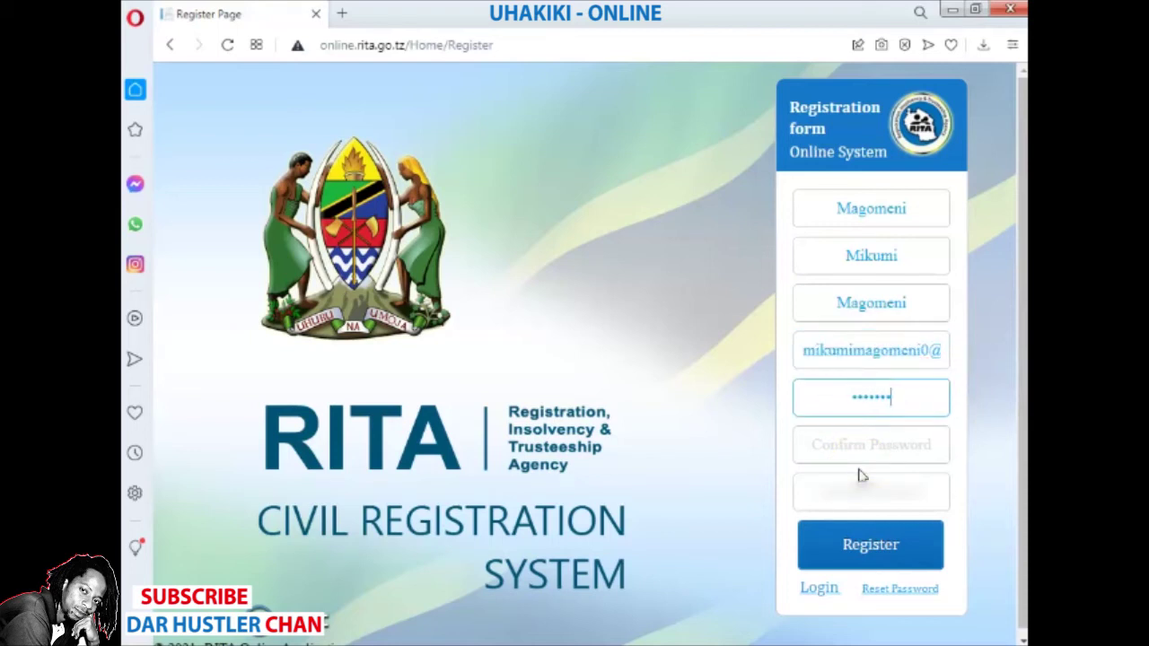
key("ctrl+a")
type("abc")
key("Tab")
type("abcdefghijklm")
key("Tab")
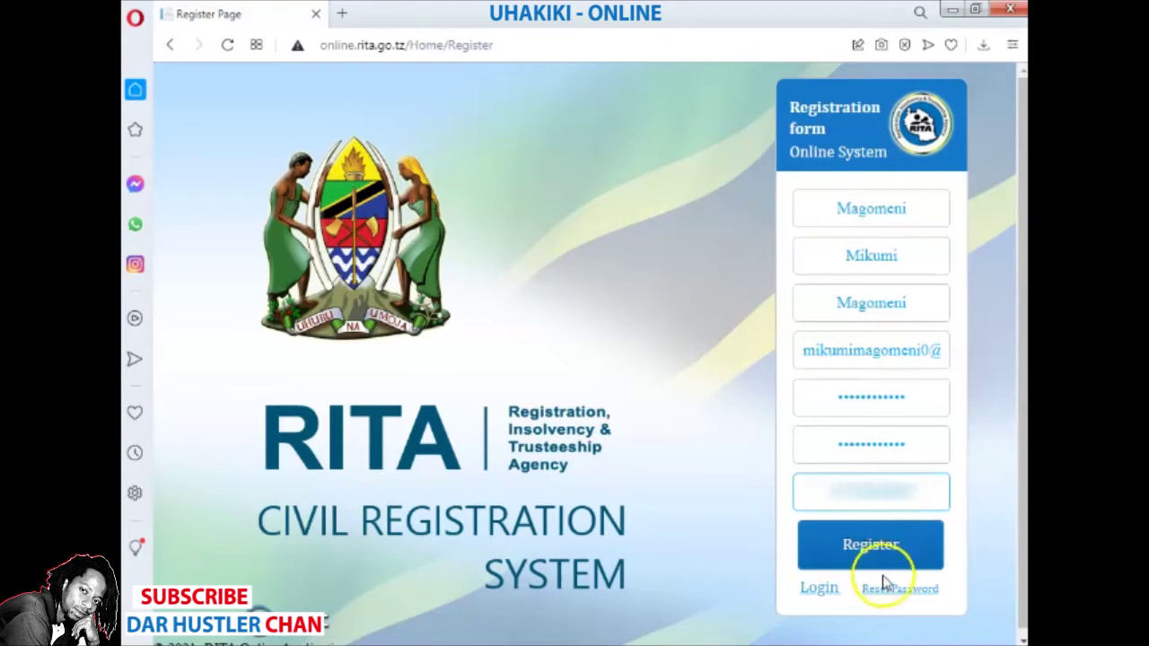
left_click(860, 552)
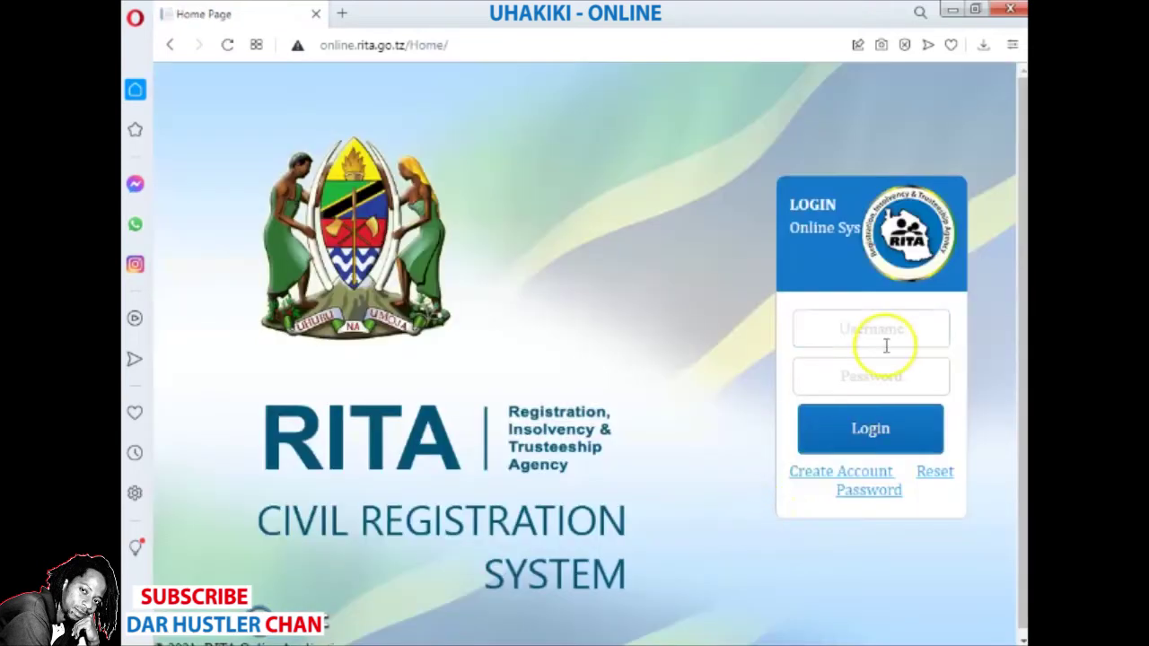
- Fill the login username from the browser's saved suggestion
left_click(887, 340)
left_click(889, 339)
left_click(878, 415)
left_click(861, 383)
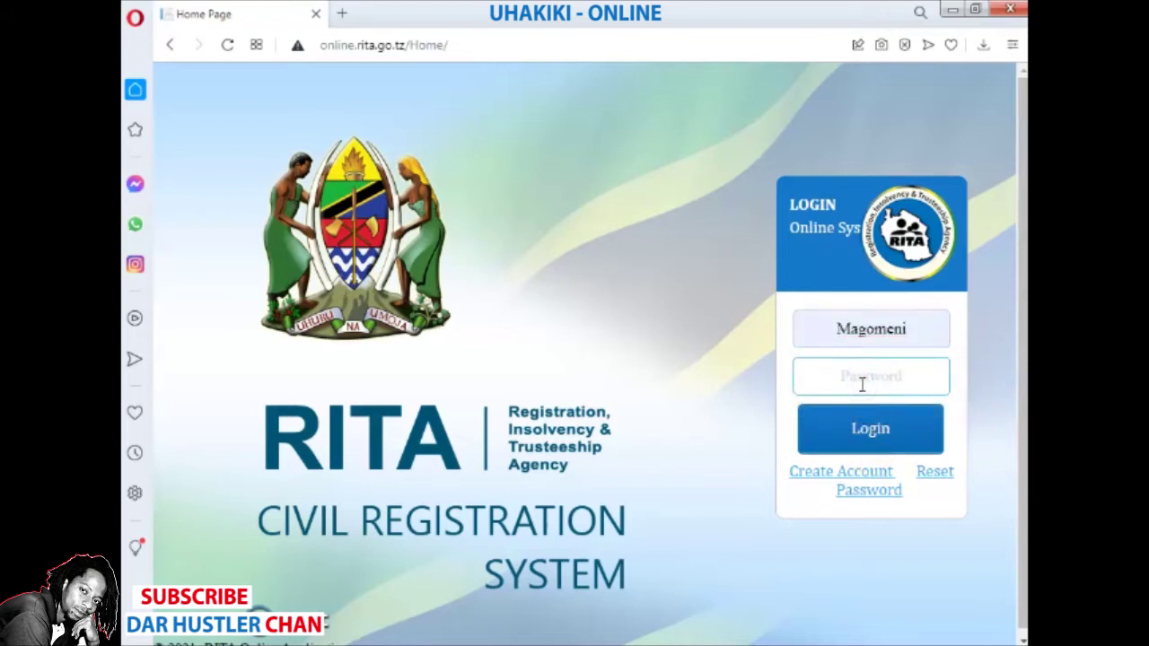
- Log in with the account password and wait for the Welcome dashboard
type("123")
left_click(884, 435)
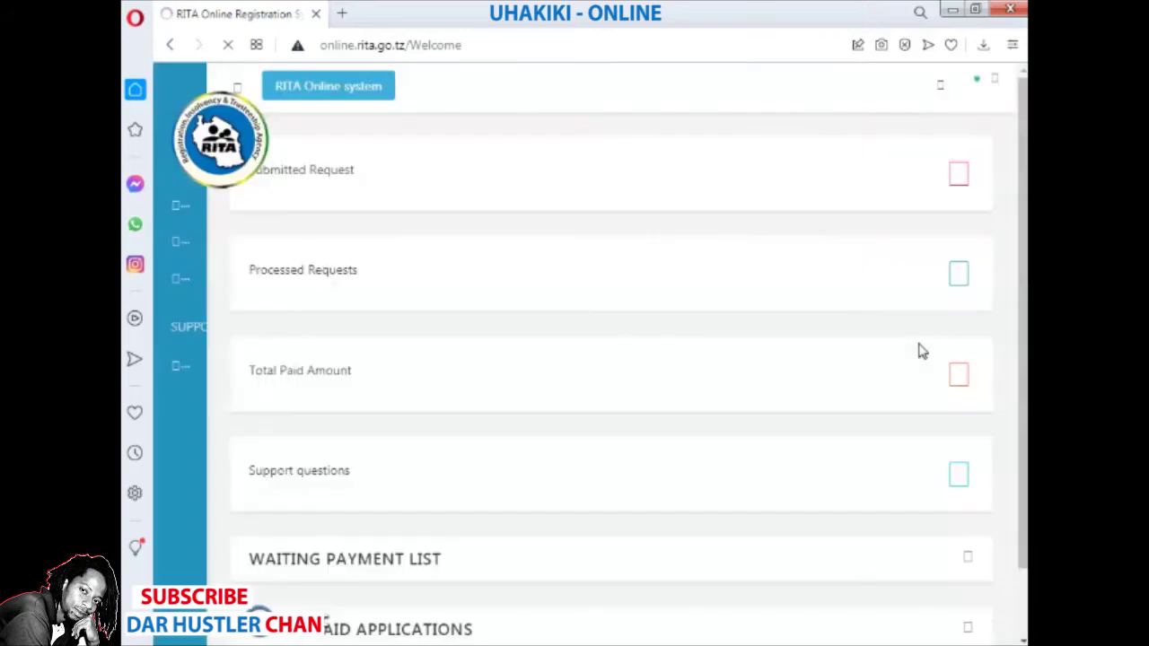
left_click(835, 439)
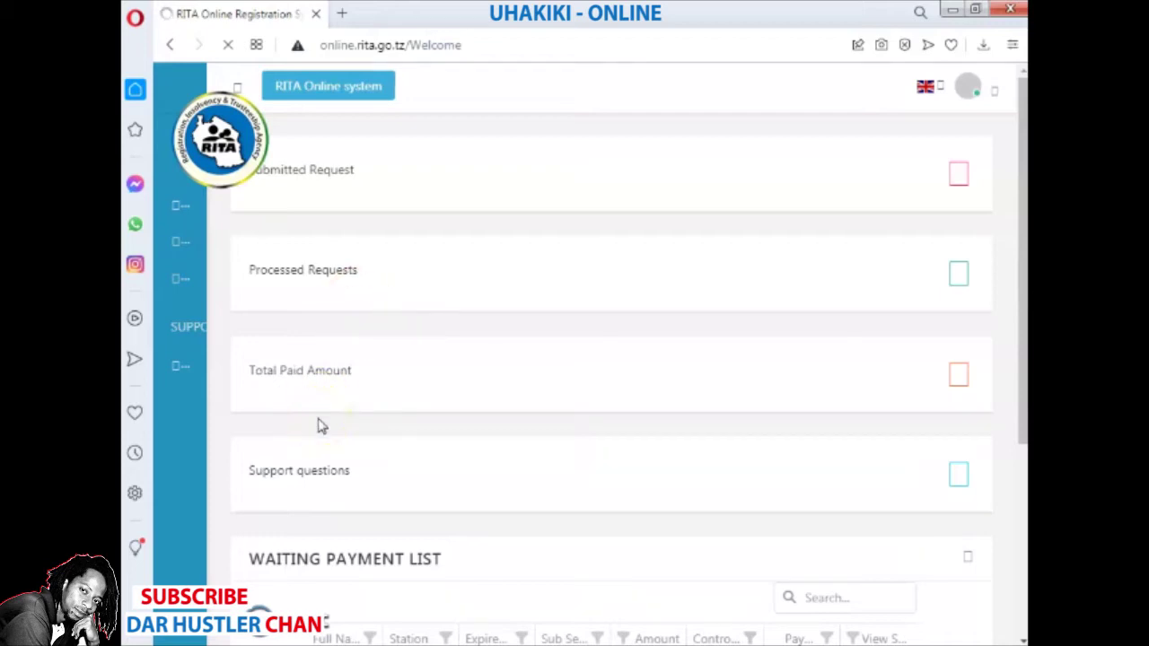
left_click(357, 408)
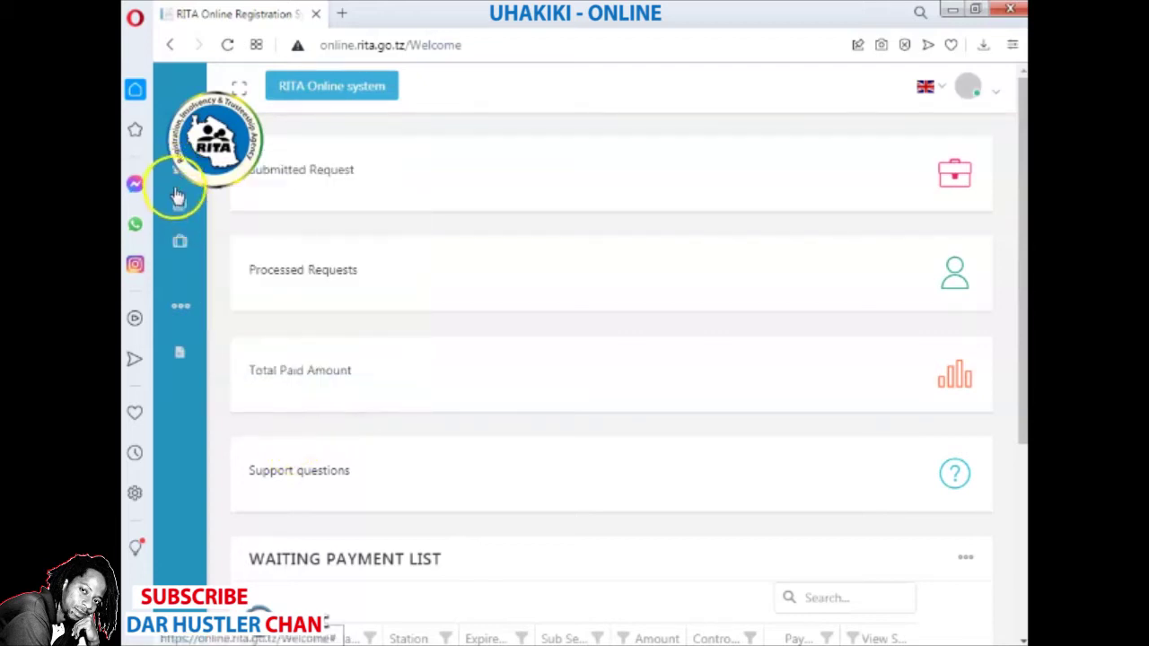
- Open Birth Services > Certificate Verification and scroll down to the List of Application tables
mouse_move(180, 209)
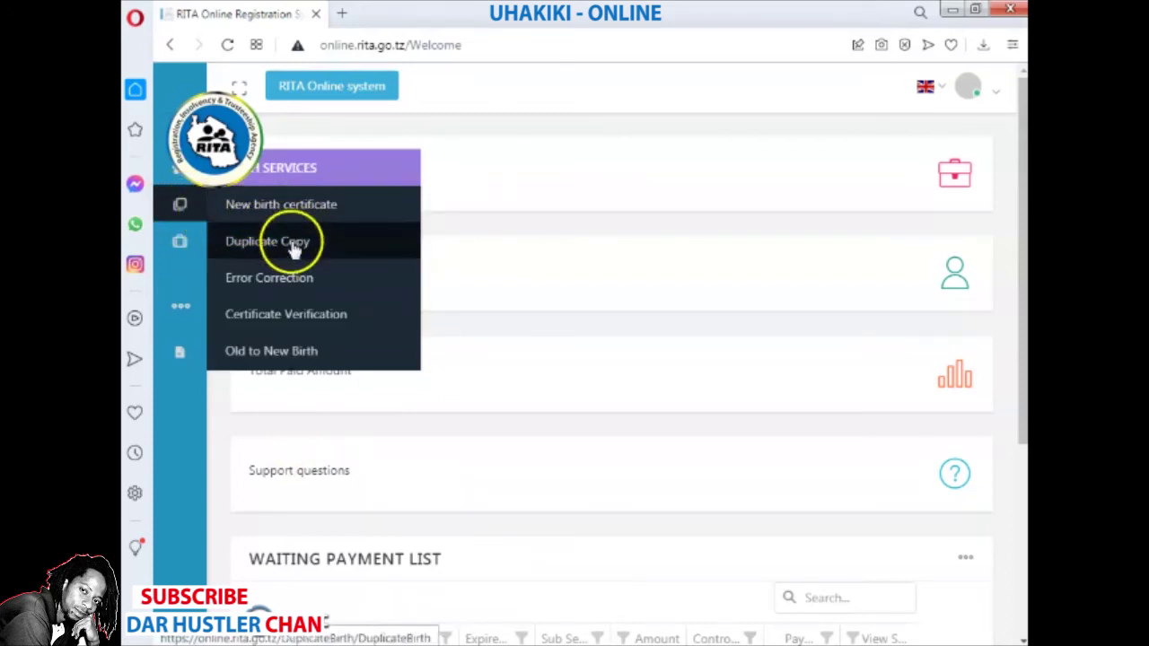
left_click(294, 321)
left_click(316, 323)
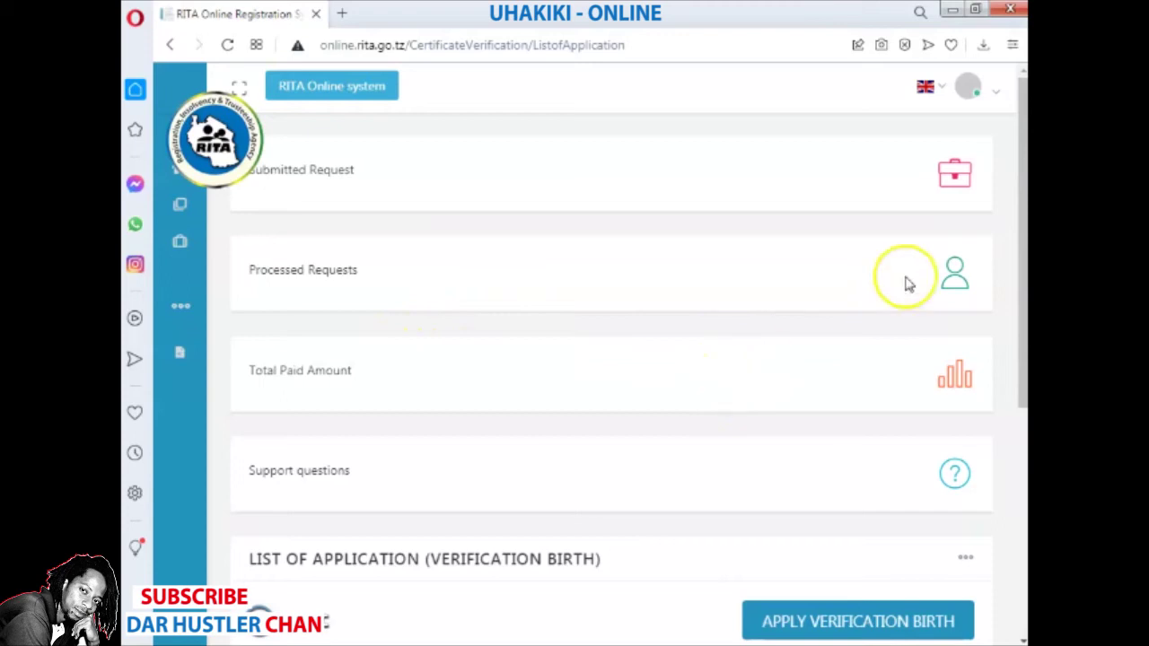
left_click(1021, 243)
left_click_drag(1021, 242, 1021, 451)
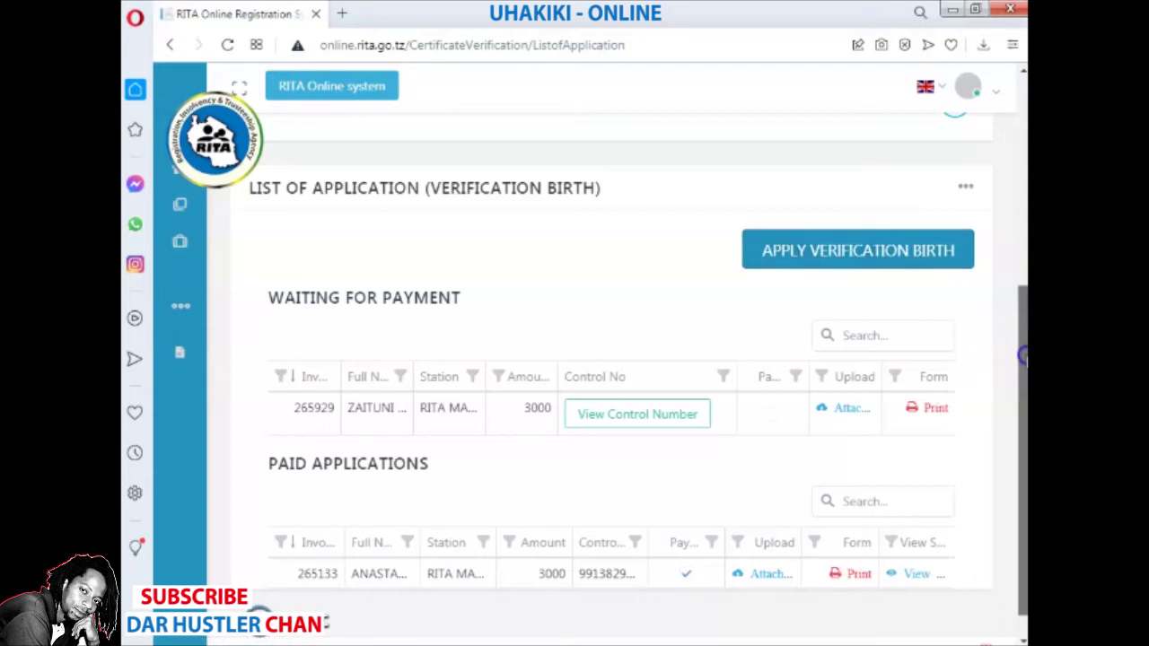
scroll(1021, 355, "down", 1)
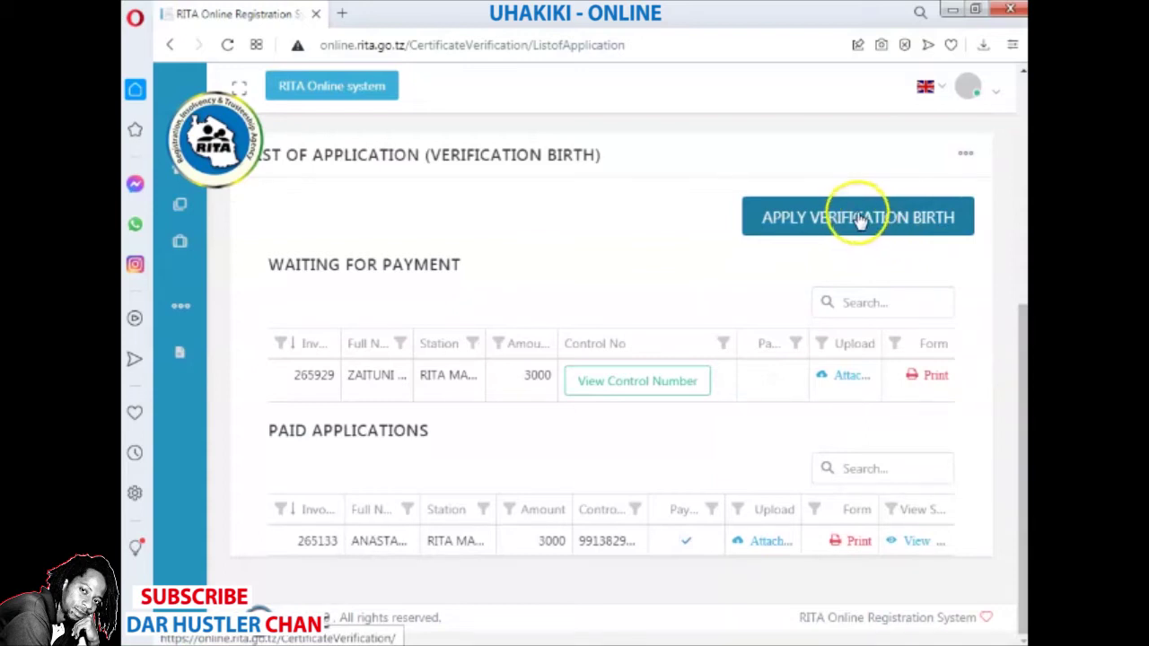
- Start an APPLY VERIFICATION BIRTH application and scroll to the empty Child Information form
left_click(859, 218)
left_click(811, 224)
left_click(795, 239)
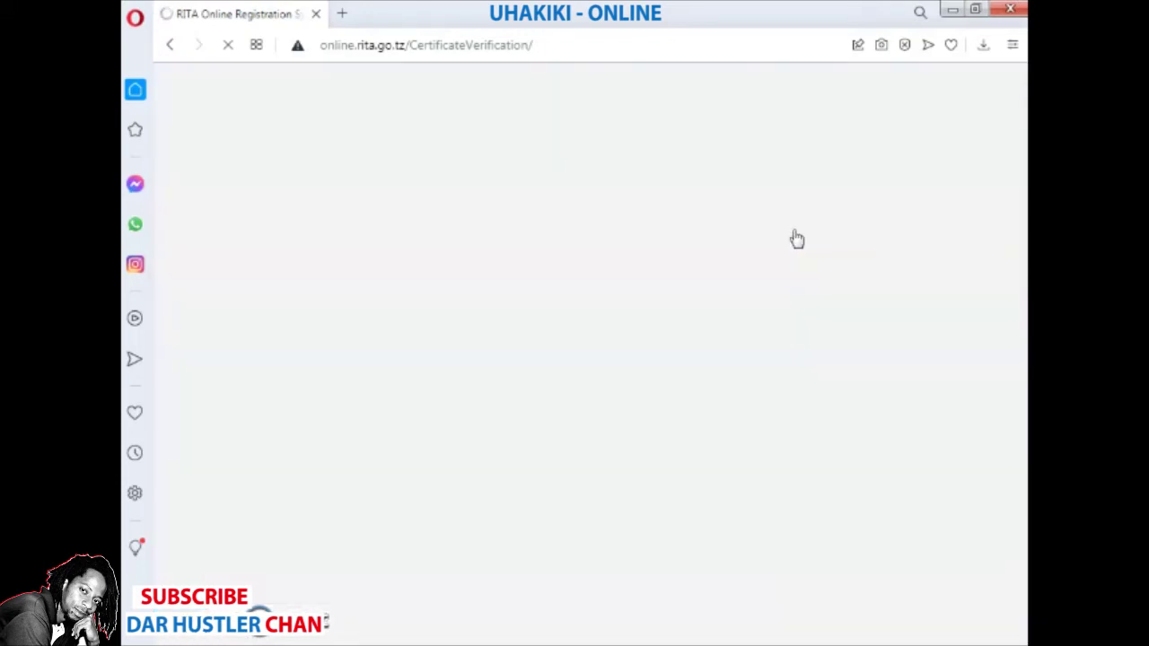
left_click(748, 260)
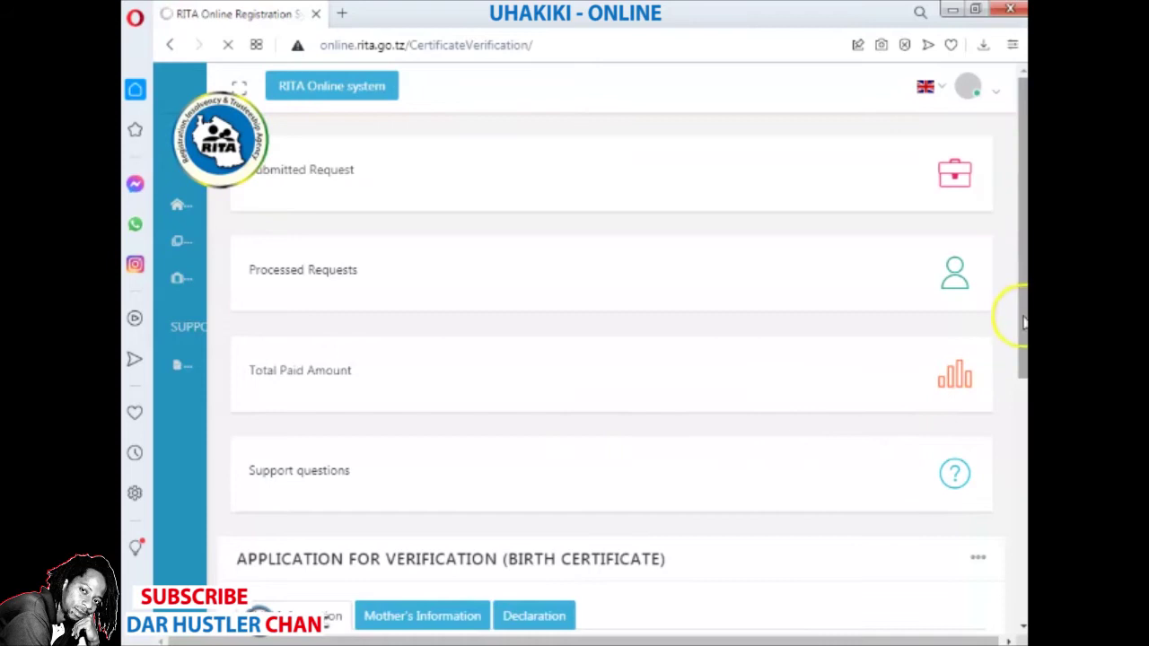
left_click_drag(1018, 318, 1018, 532)
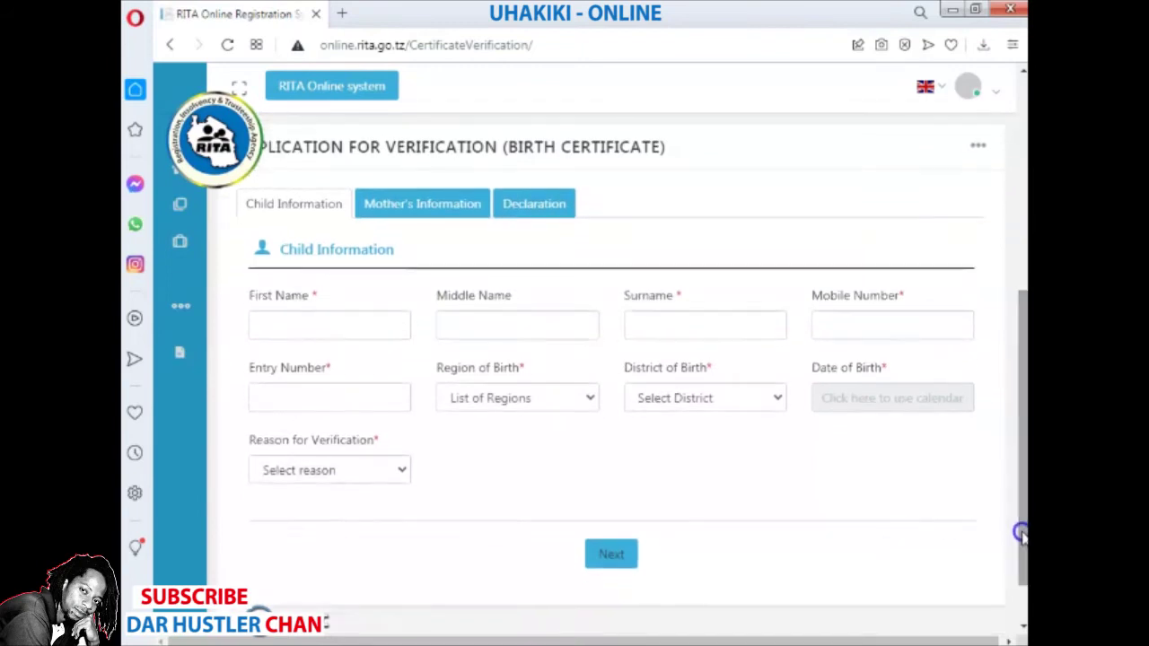
- Enter the child's first, middle and surname, fixing a typo in the surname
left_click(366, 330)
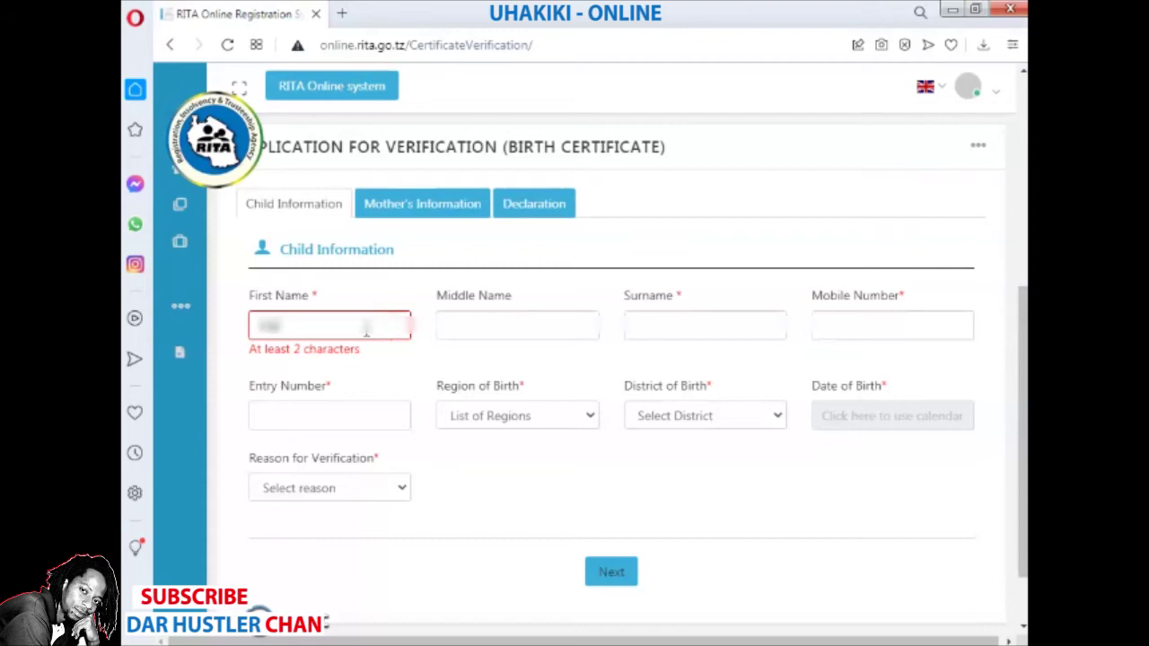
key("Tab")
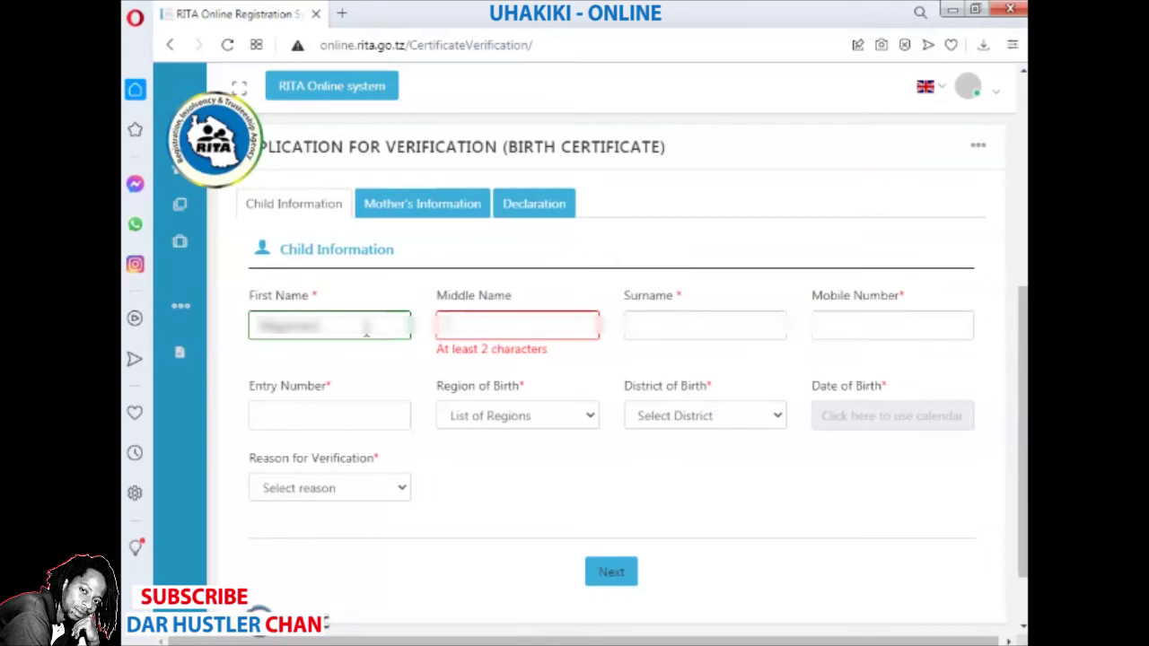
key("Tab")
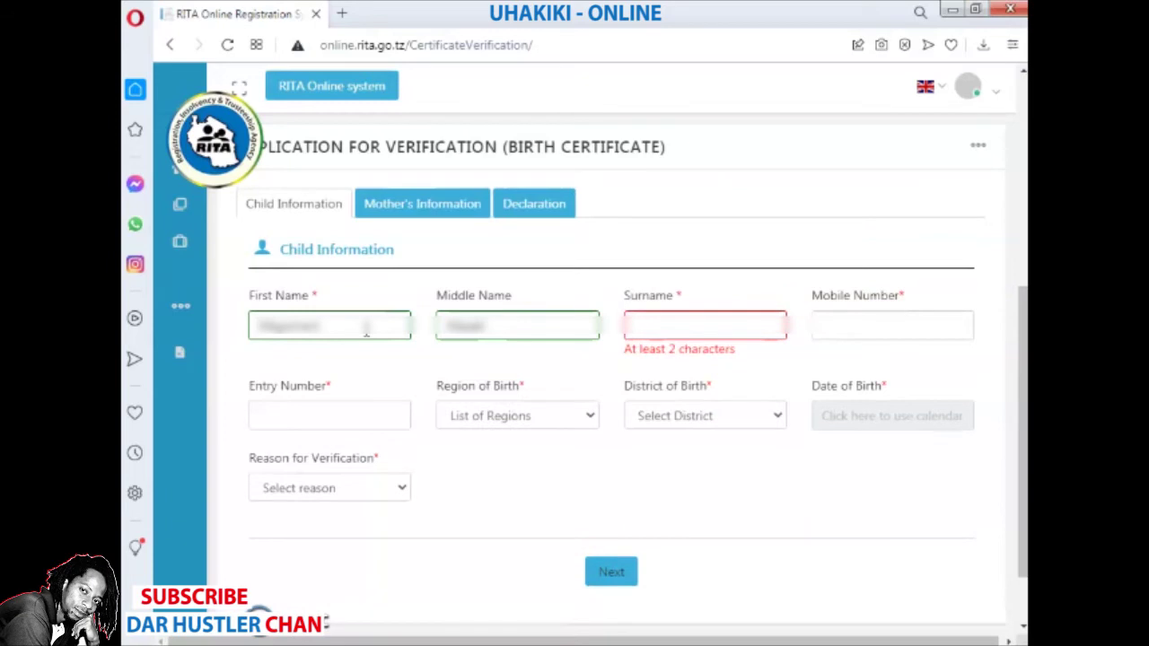
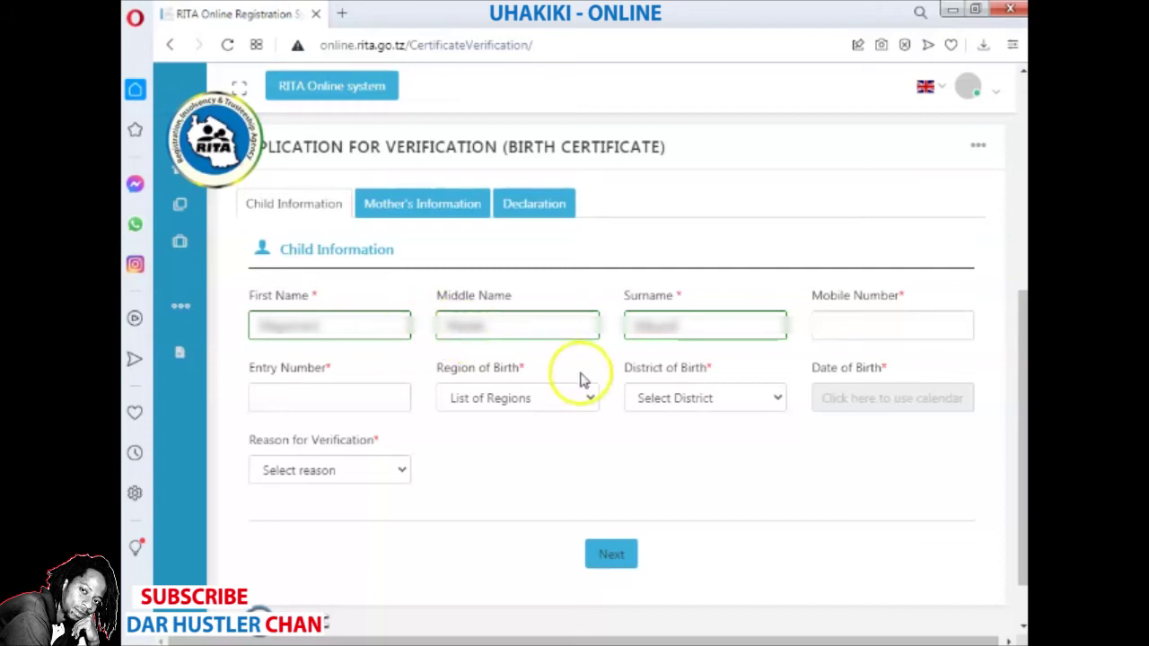
- Enter the child's mobile number and start typing the certificate entry number
left_click(844, 335)
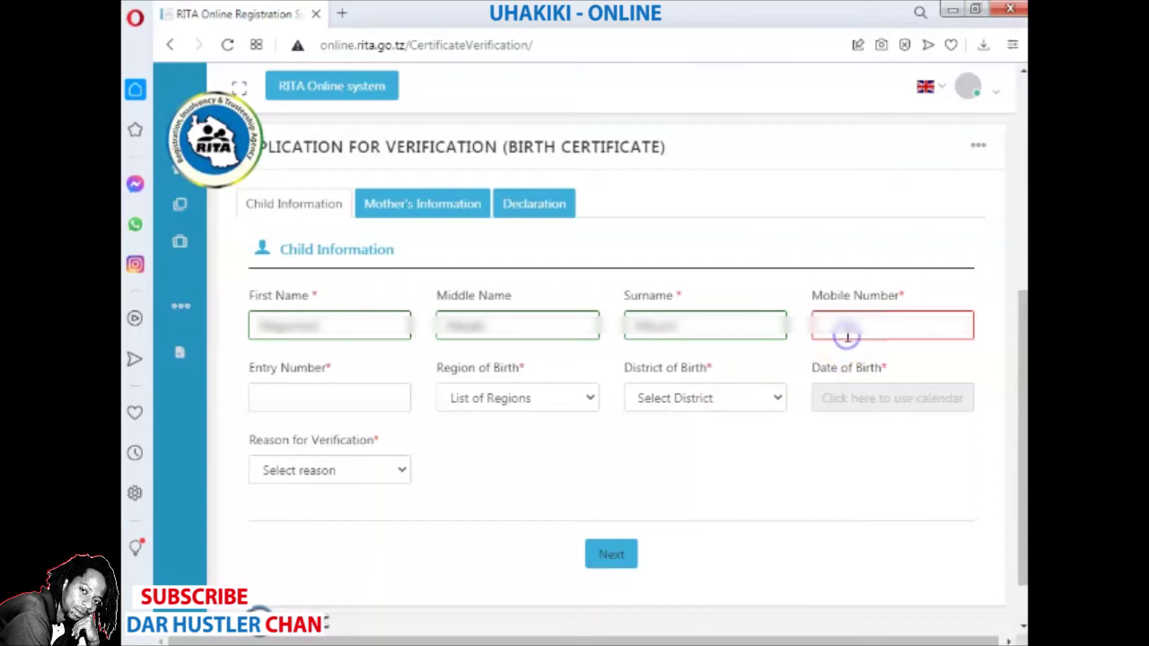
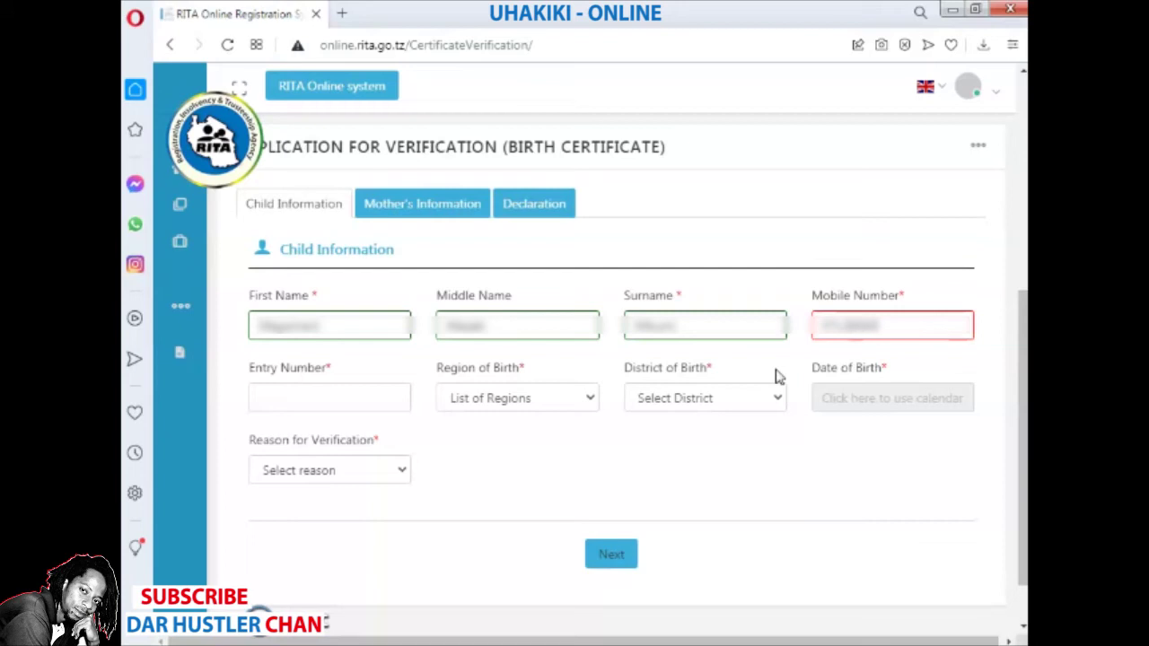
left_click(395, 406)
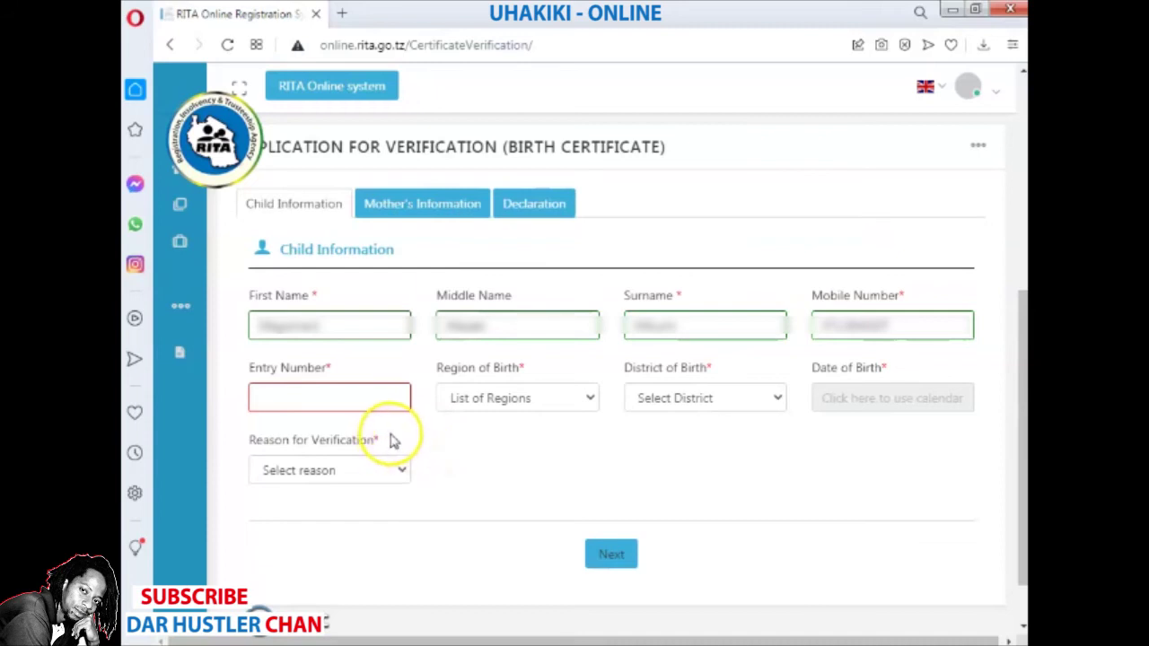
type("34567")
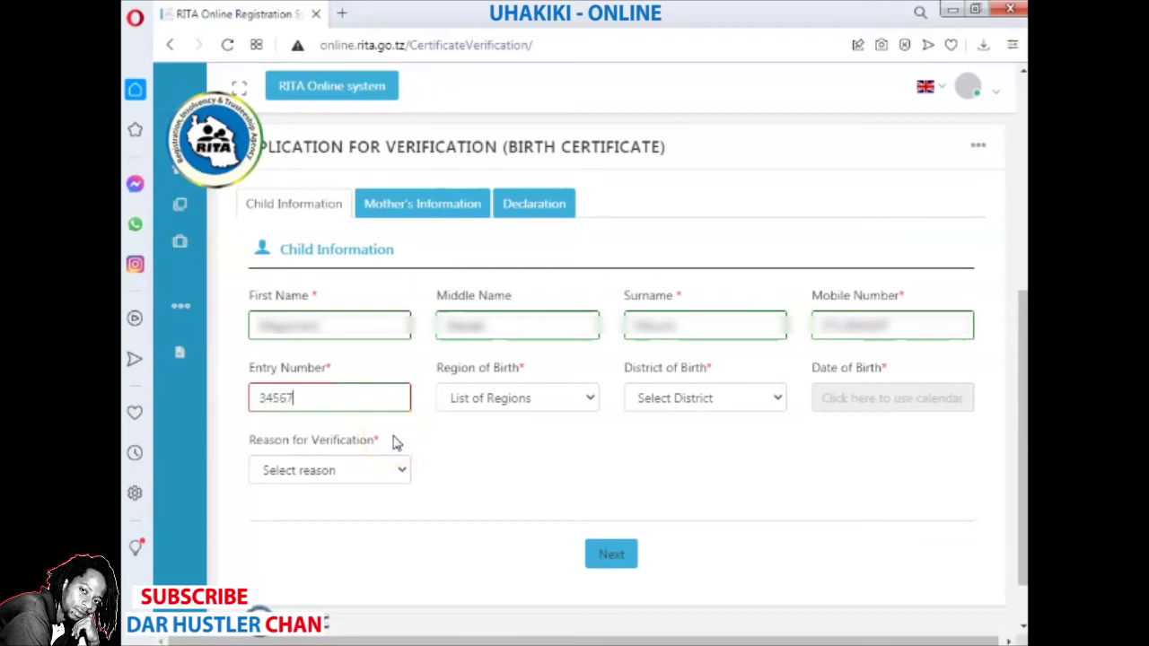
- Set Region of Birth to DAR ES SALAAM and District of Birth to KINONDONI
left_click(538, 401)
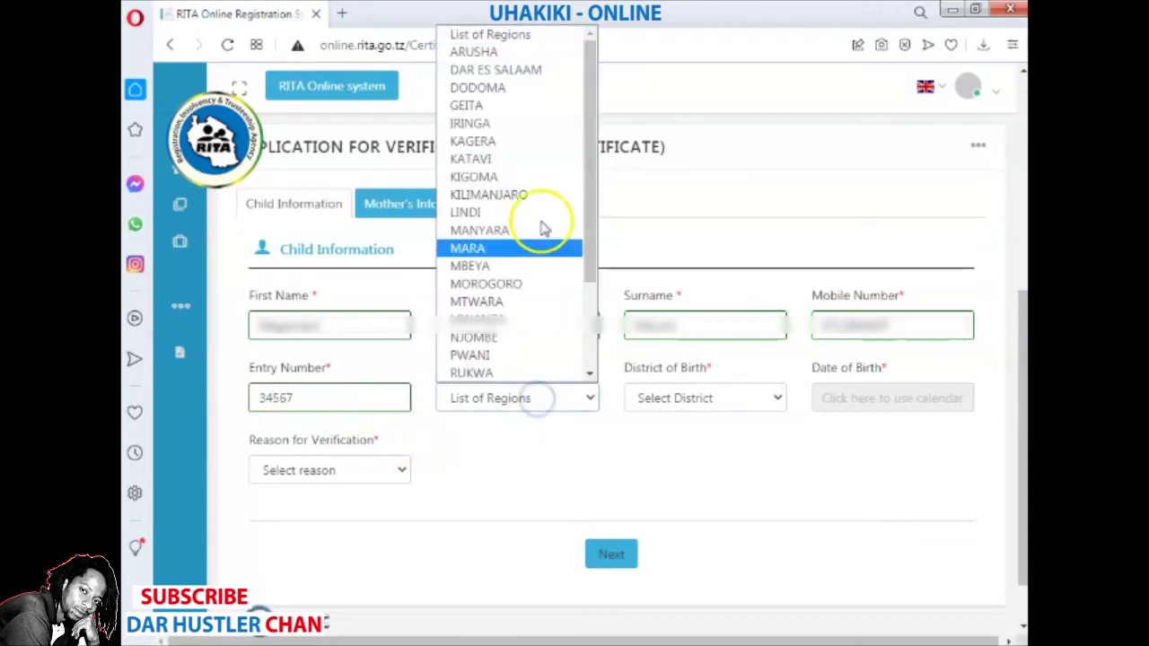
left_click(554, 72)
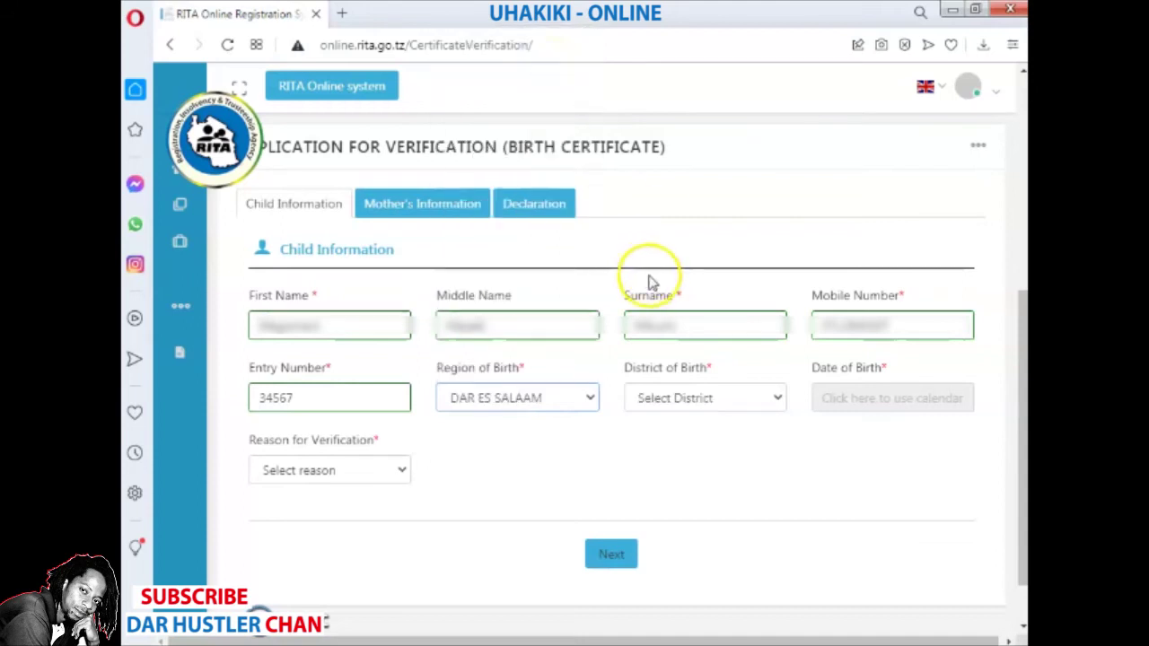
left_click(713, 404)
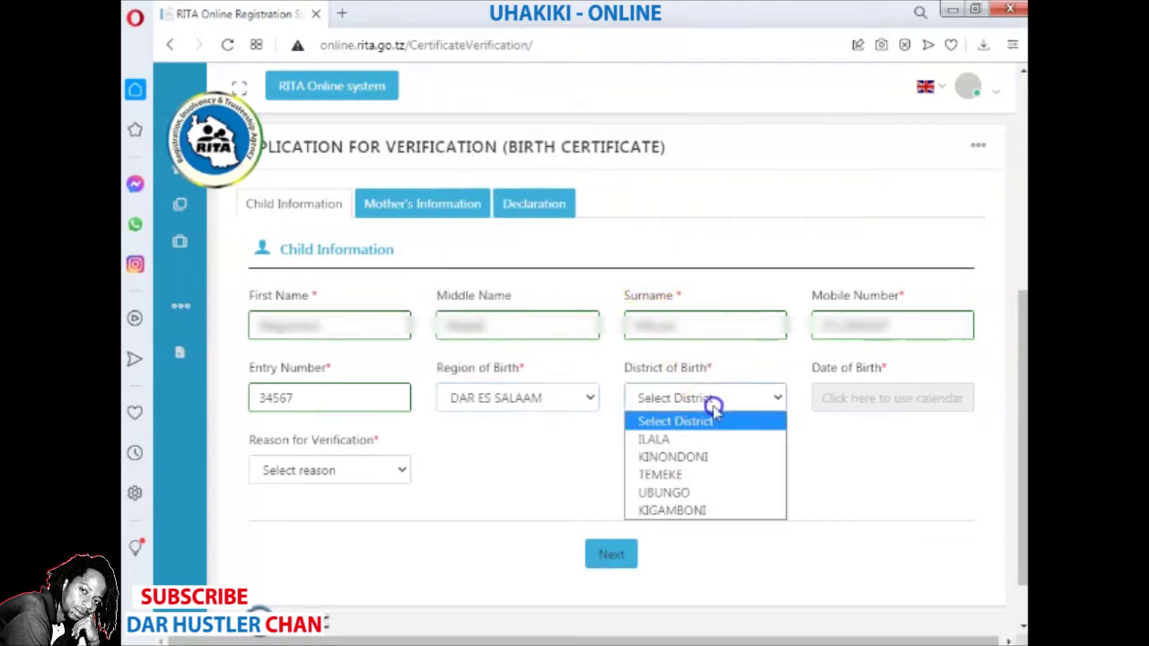
left_click(708, 462)
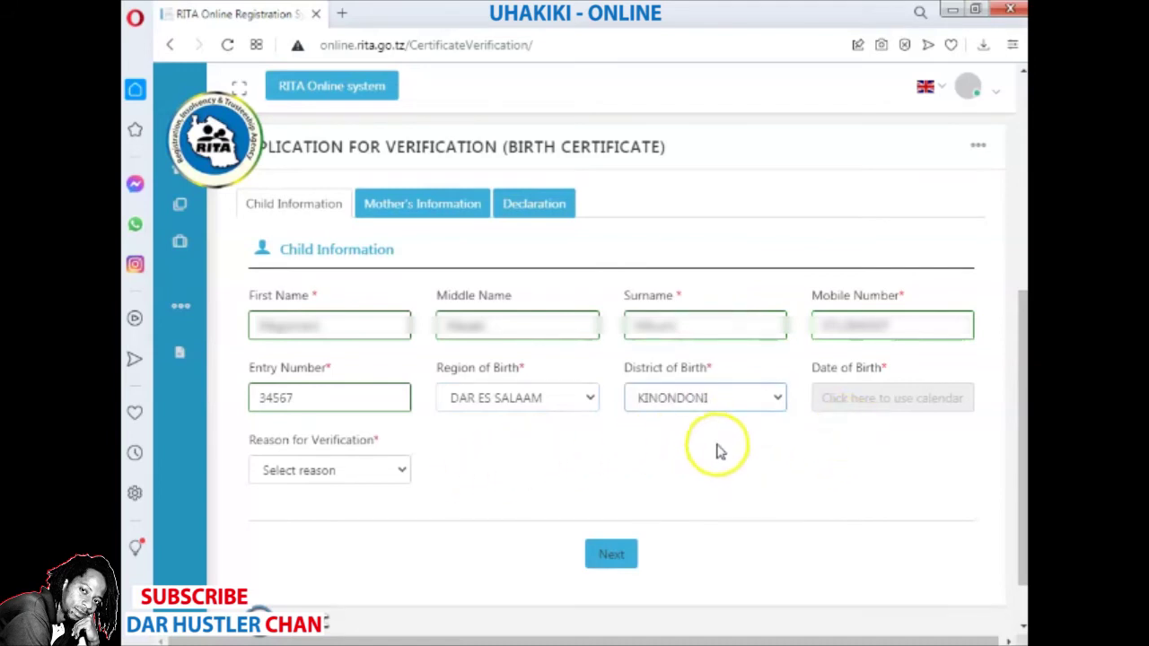
- Set the date of birth to 28 January 1957 in the calendar
left_click(845, 395)
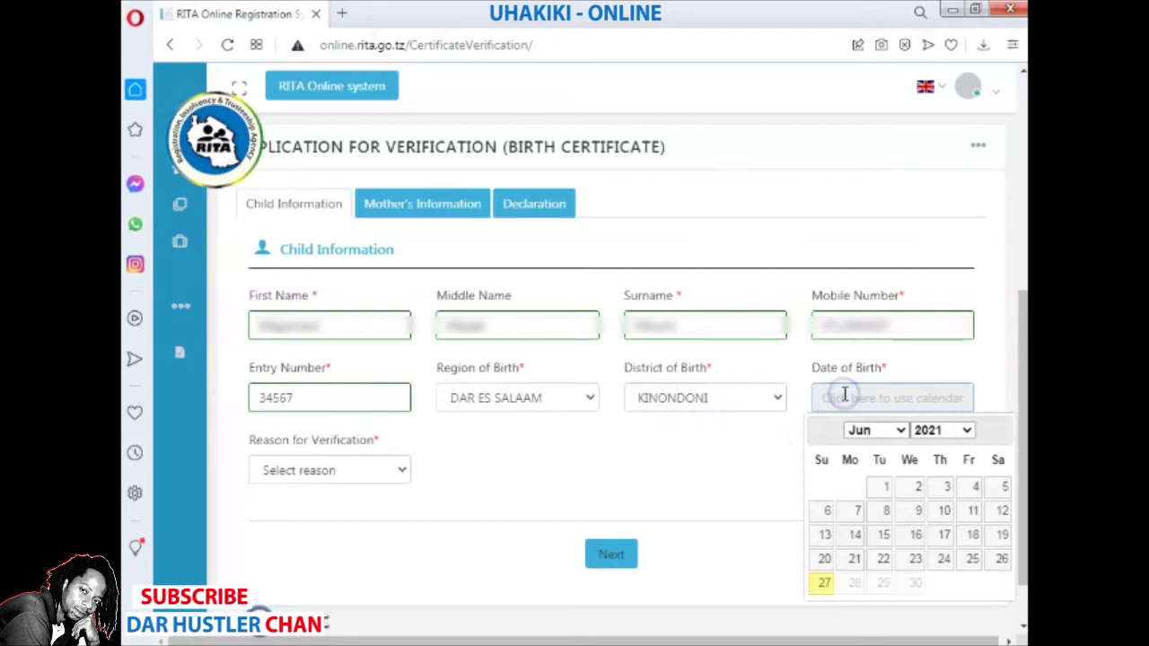
left_click(967, 432)
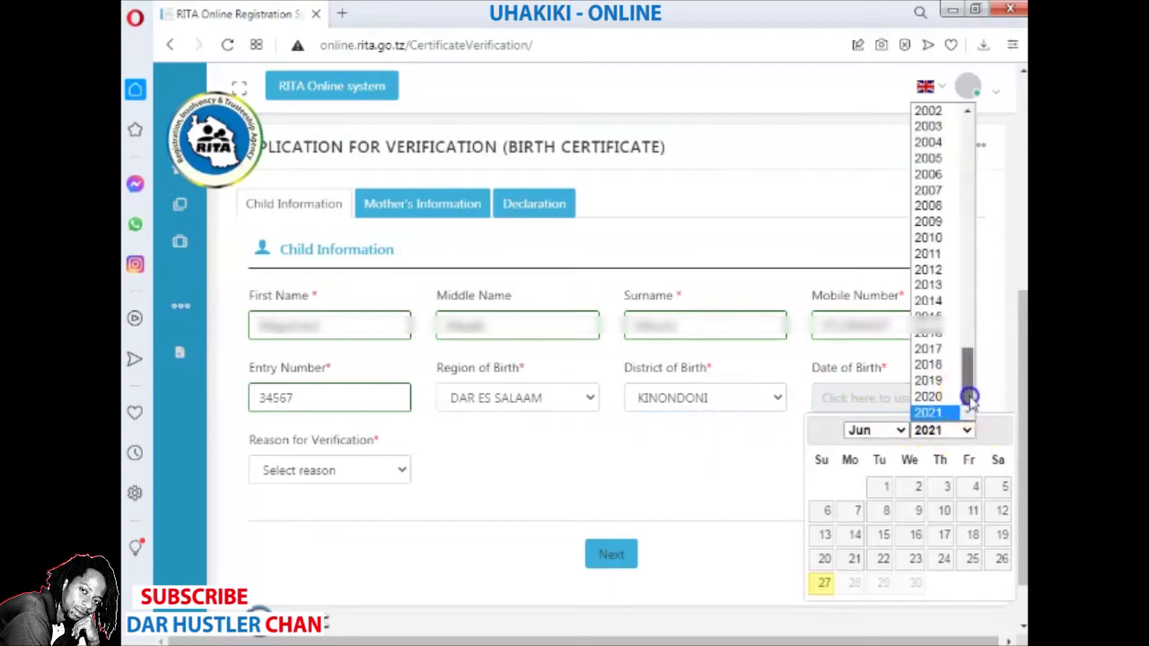
scroll(970, 398, "up", 2)
left_click(977, 342)
left_click(977, 342)
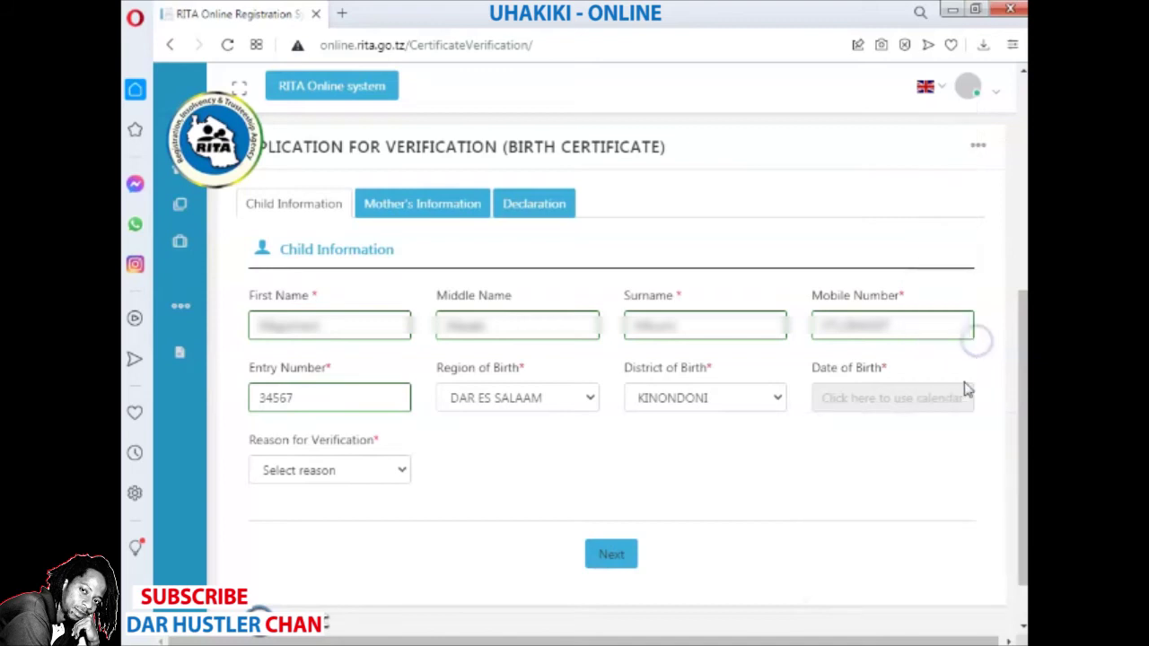
left_click(946, 400)
left_click(967, 432)
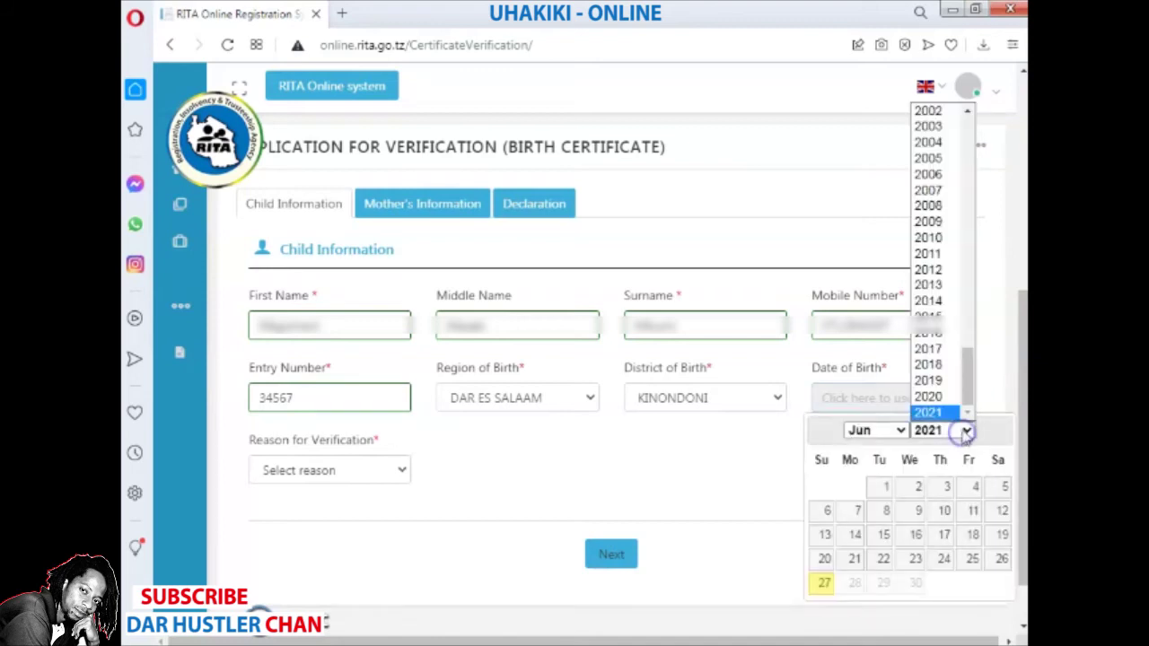
left_click_drag(974, 359, 970, 224)
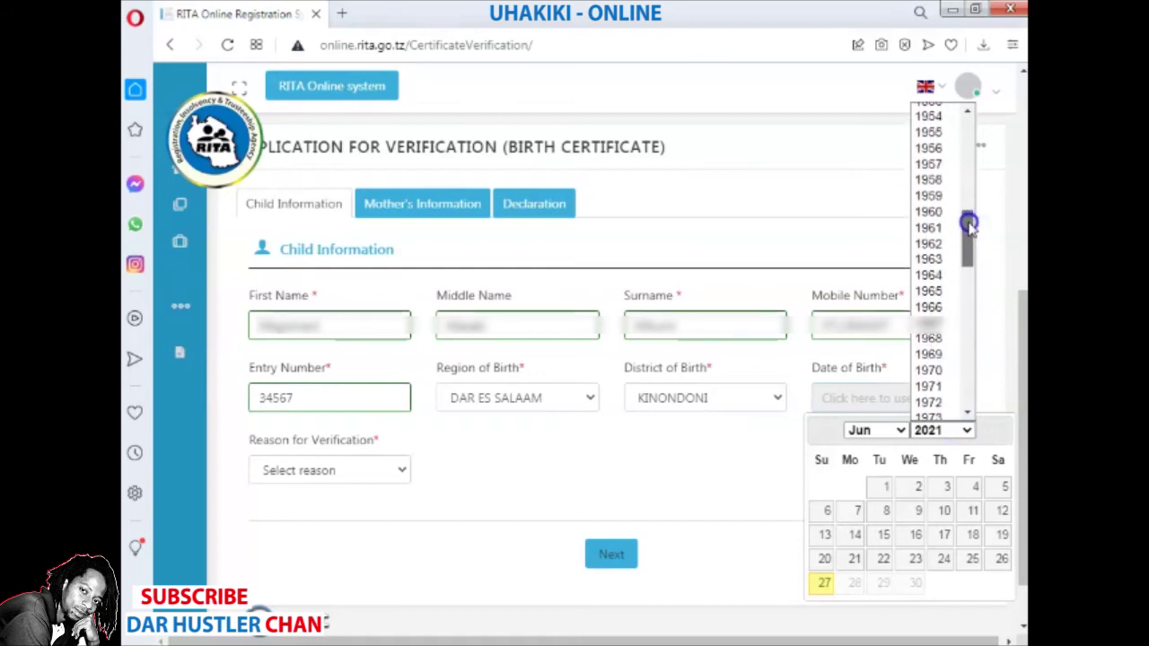
left_click(950, 170)
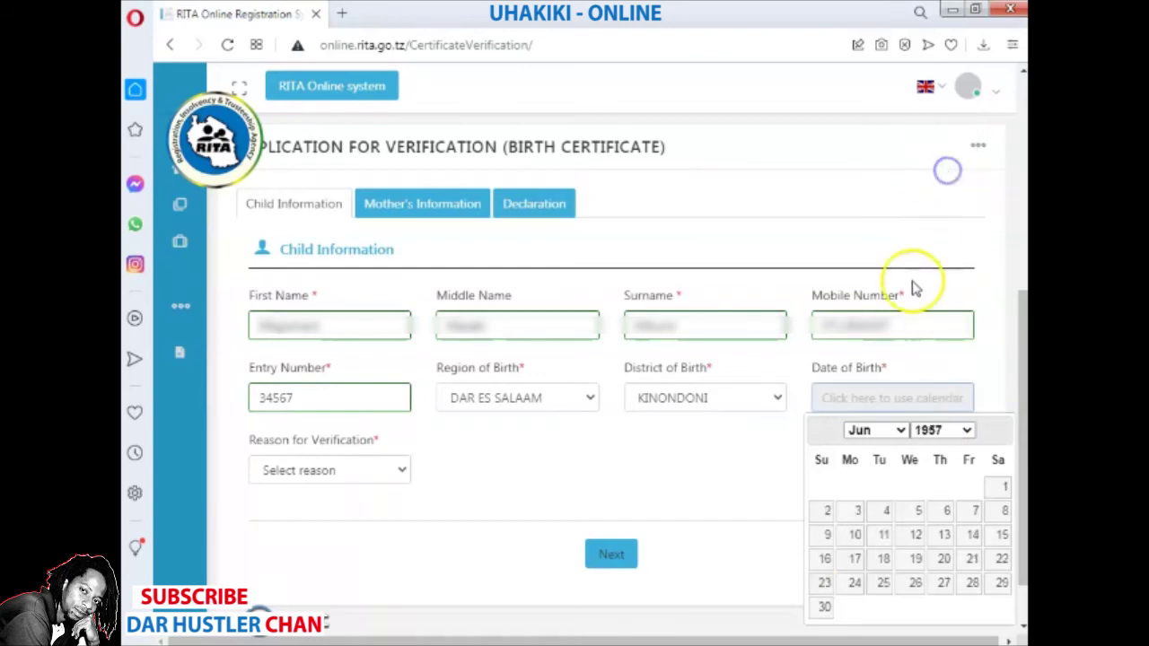
left_click(903, 431)
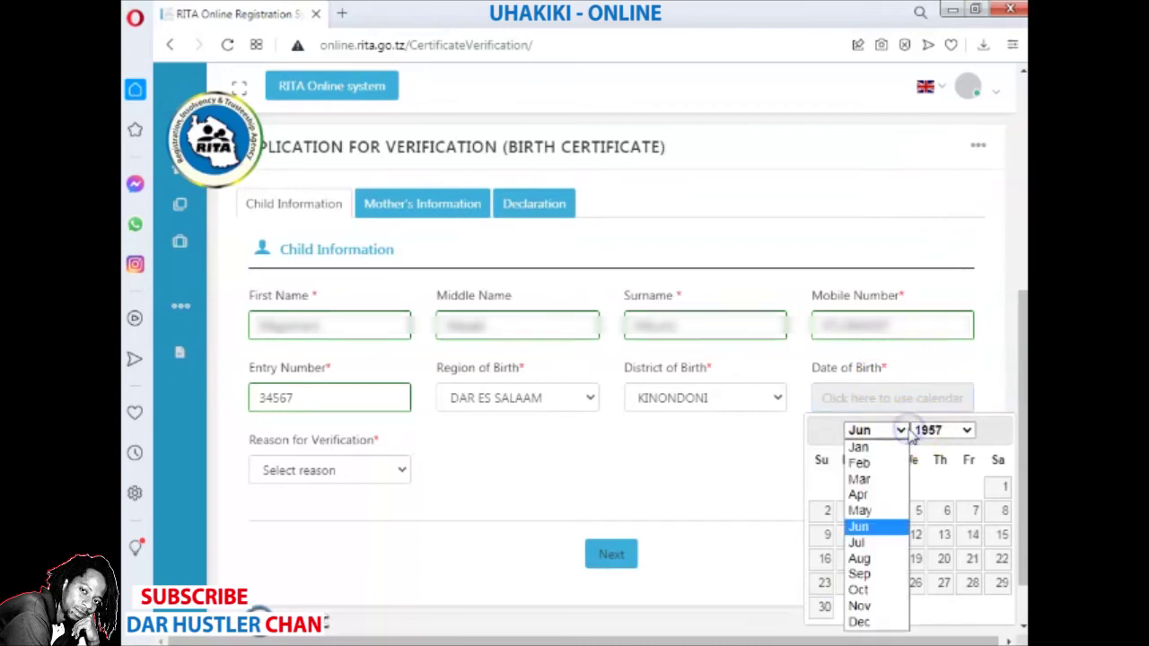
left_click(860, 447)
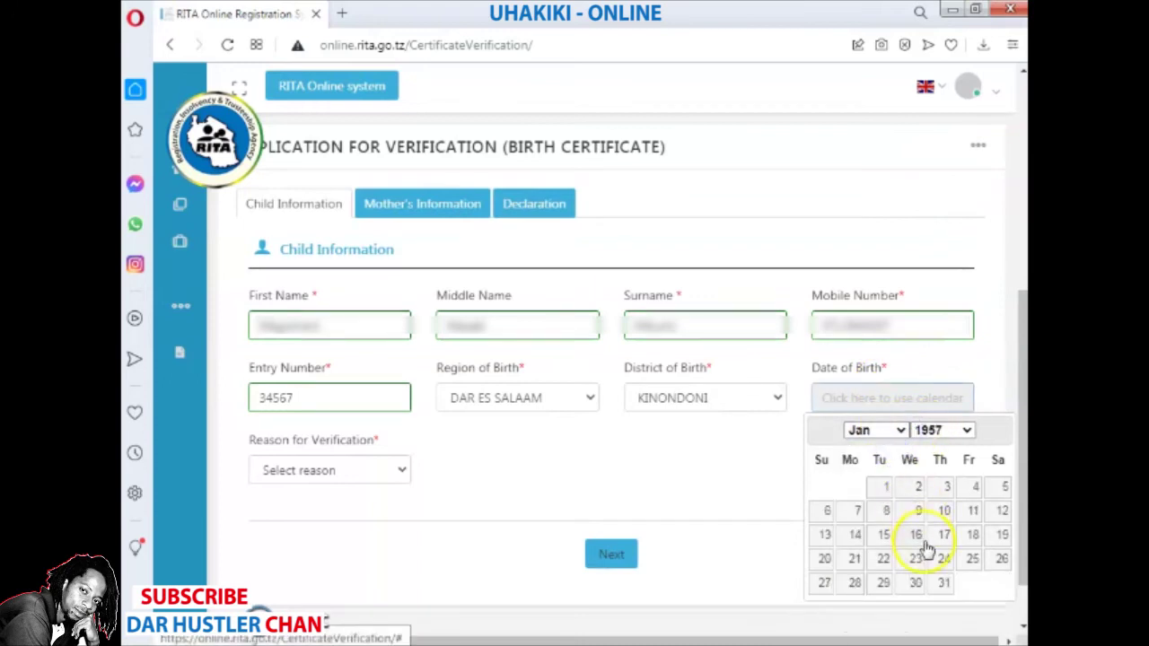
left_click(855, 584)
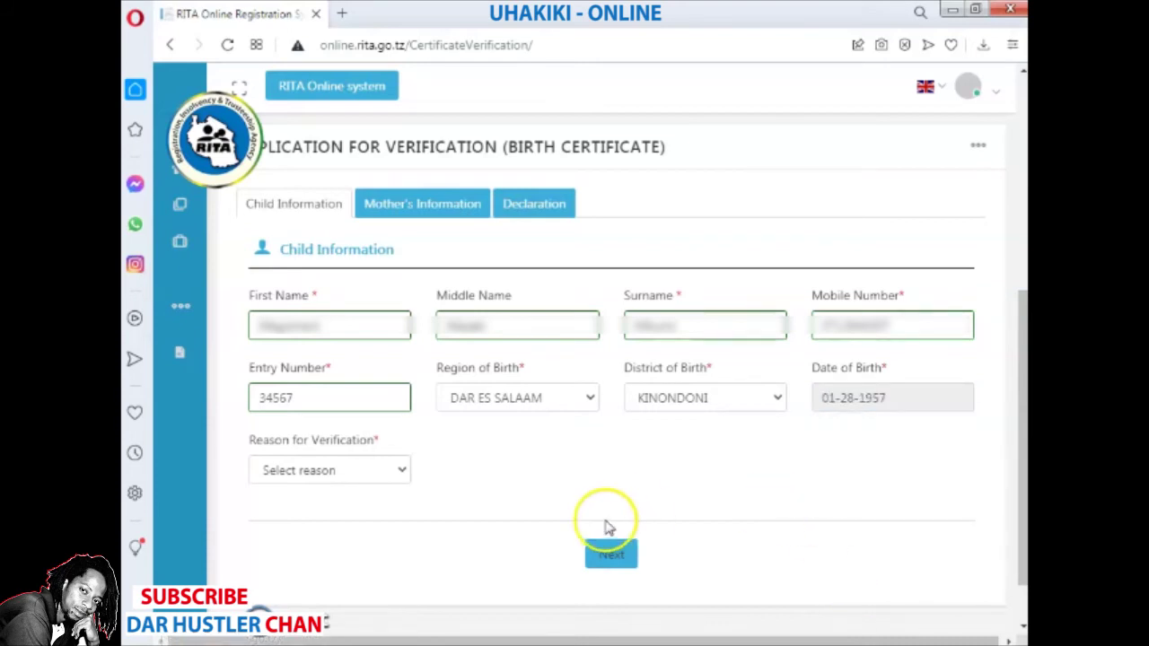
left_click(403, 472)
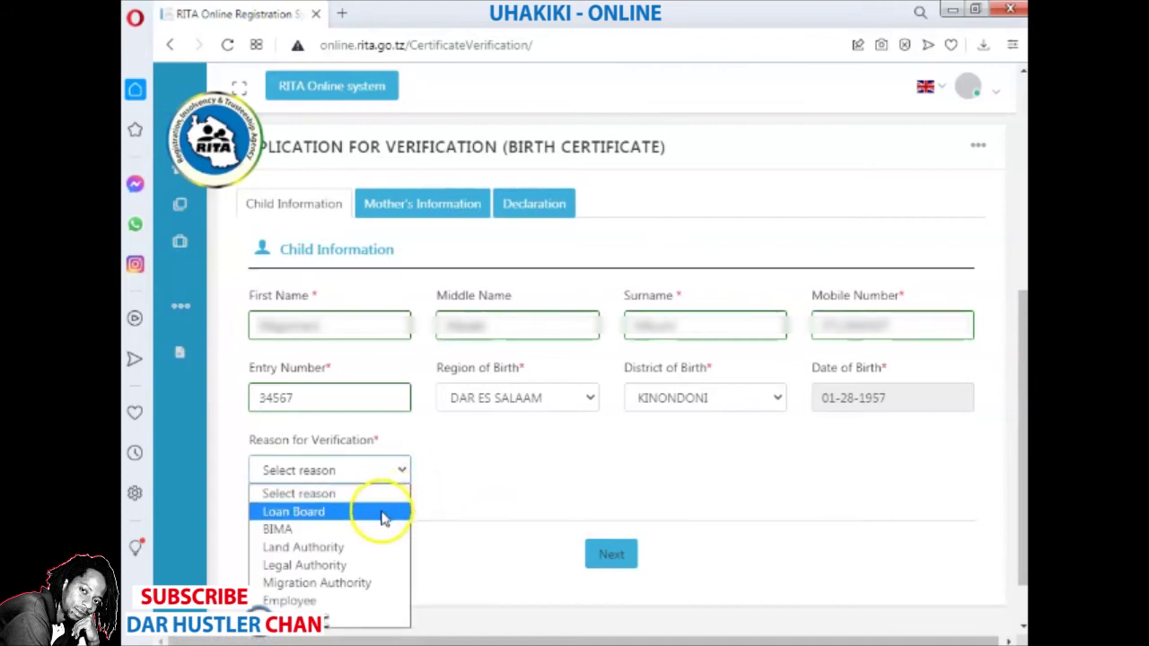
left_click(896, 400)
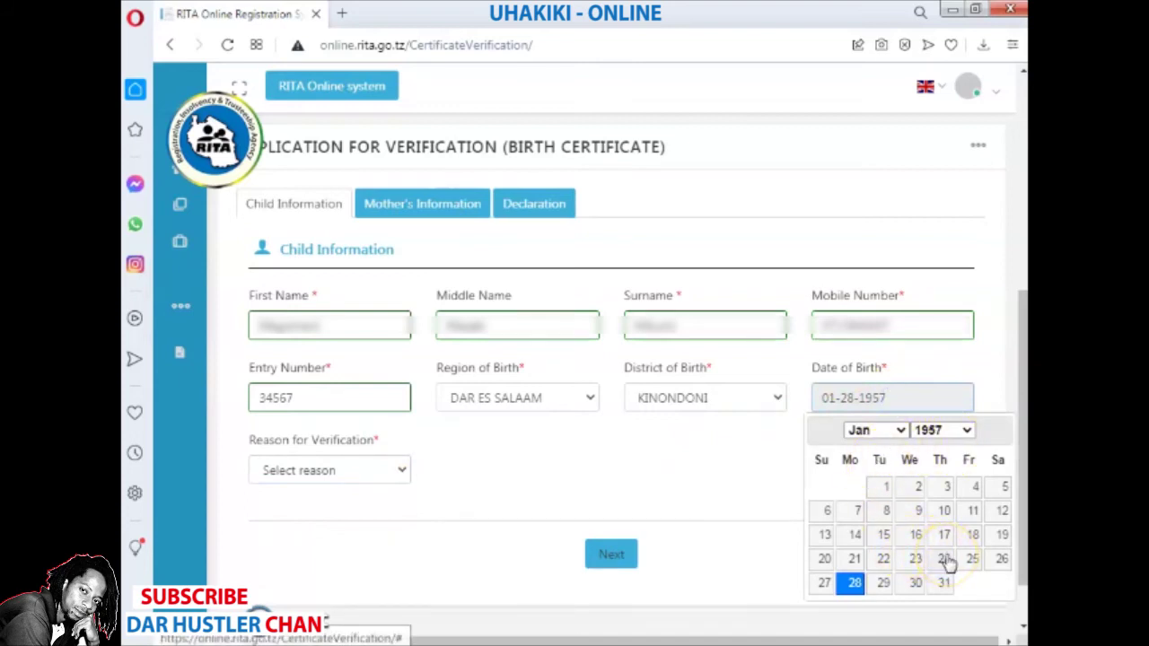
left_click(945, 559)
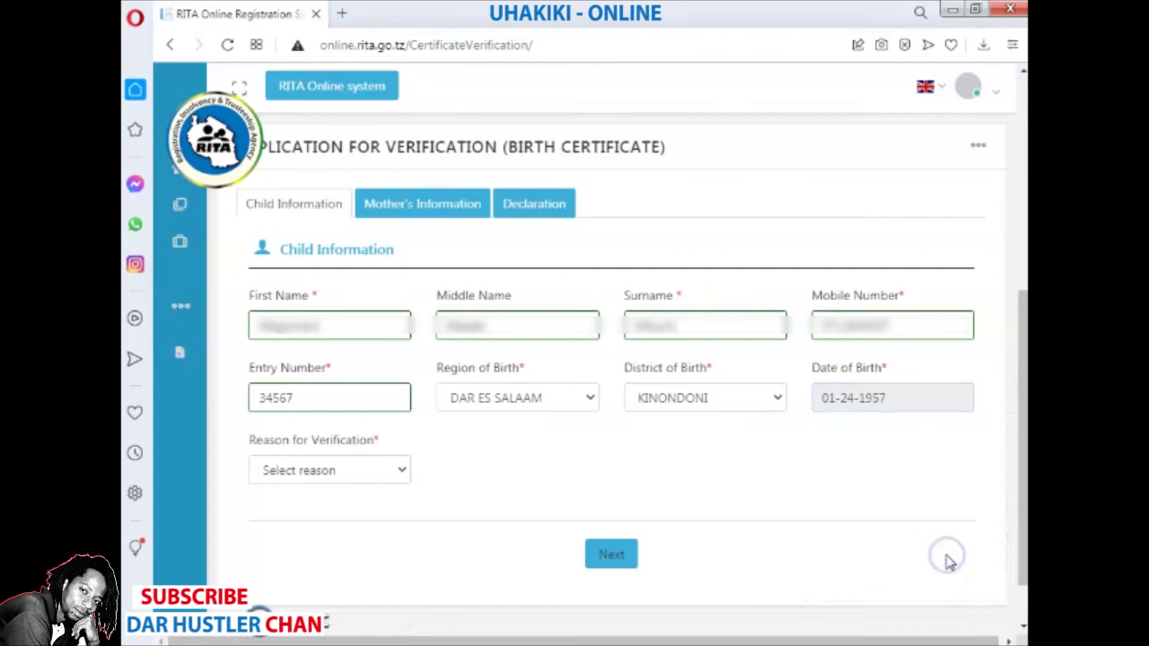
left_click(354, 471)
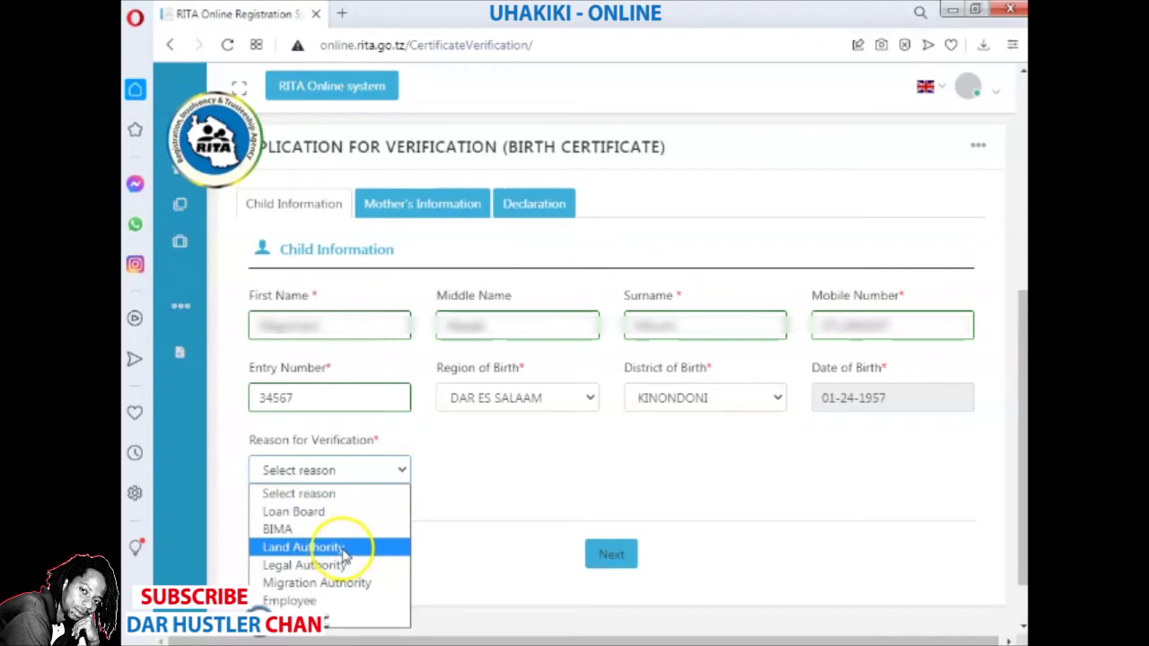
- Choose Land Authority as the verification reason and continue to Mother's Information
left_click(344, 550)
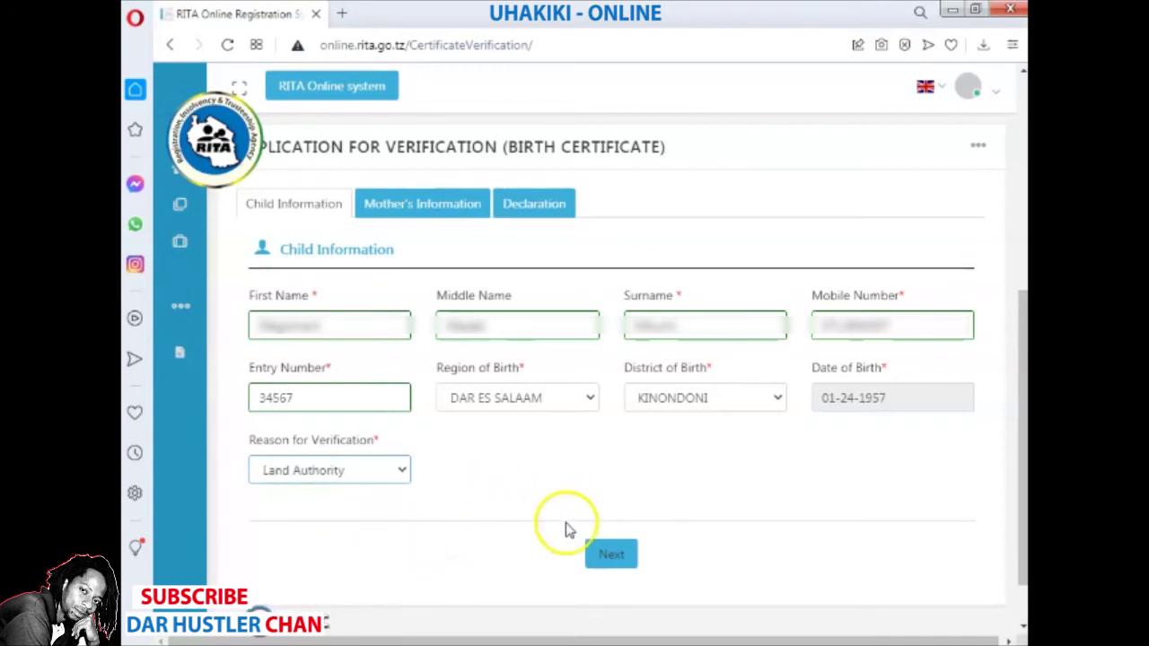
left_click(616, 563)
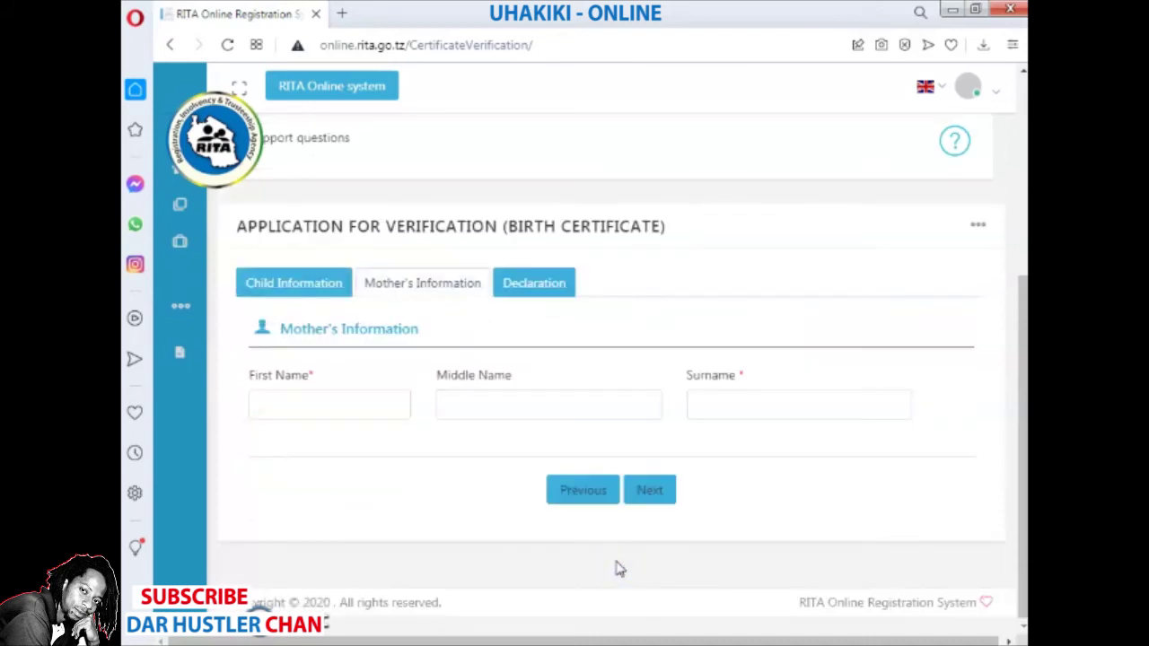
- Enter the mother's first name, middle name and surname
left_click(377, 397)
left_click(377, 397)
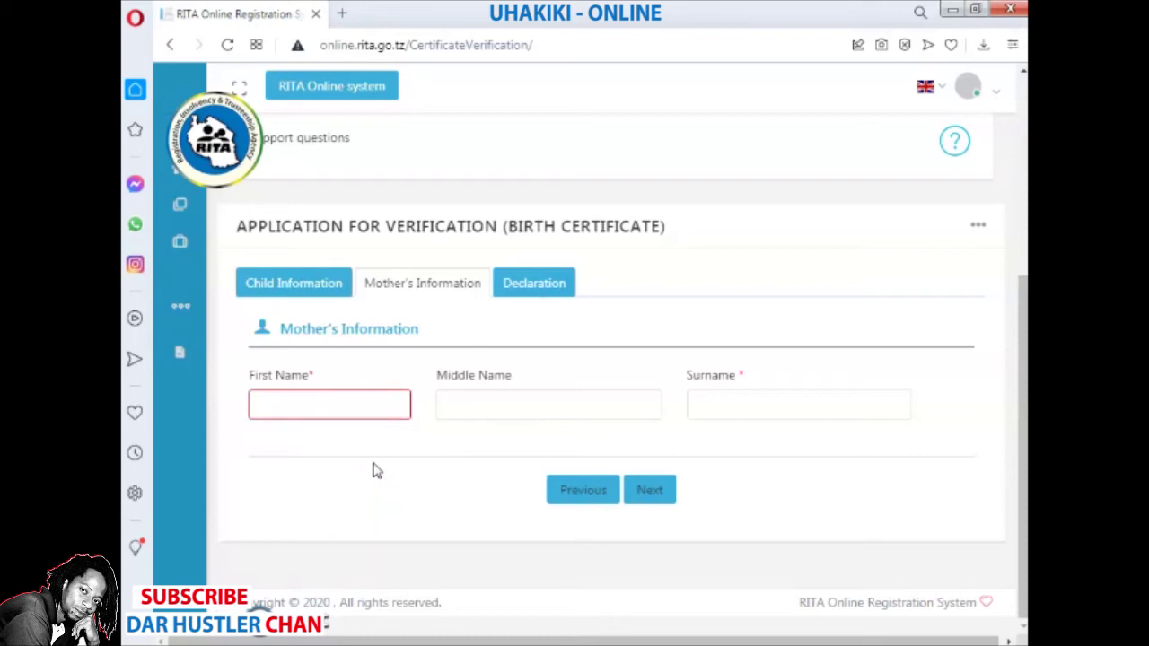
type("M")
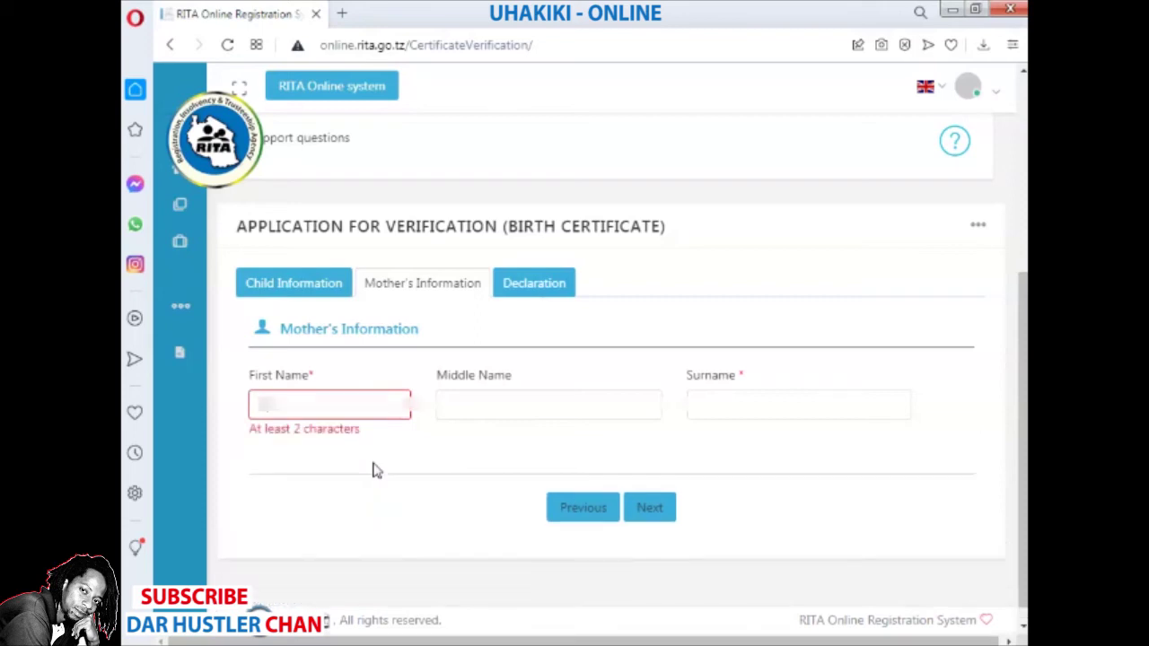
type("a")
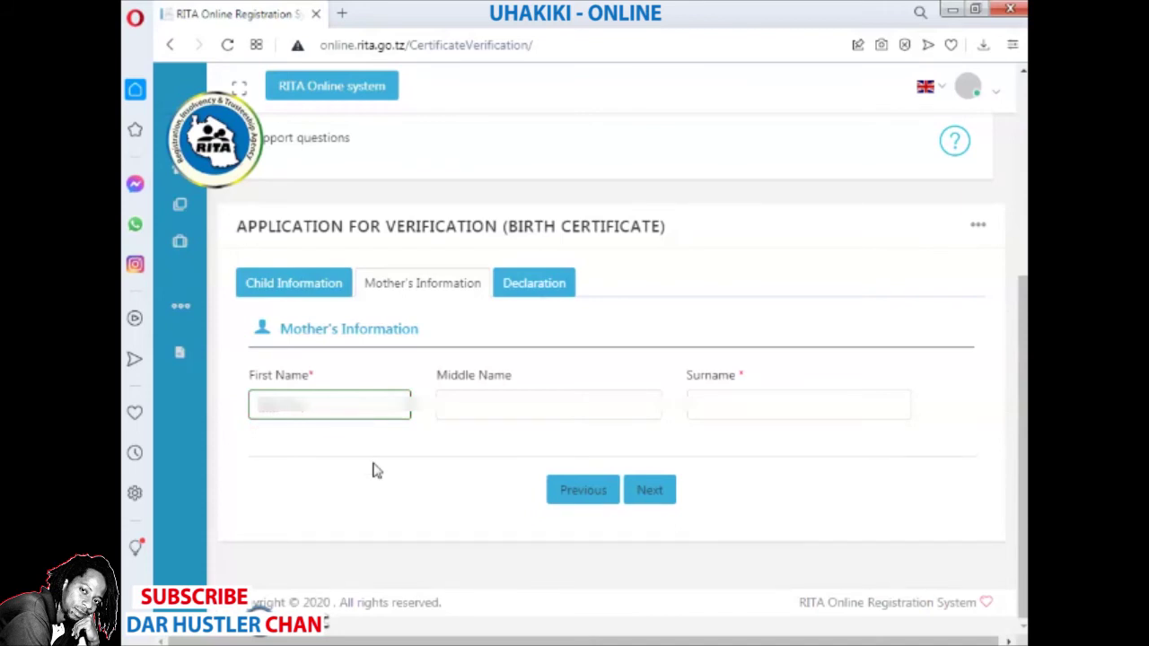
type("a")
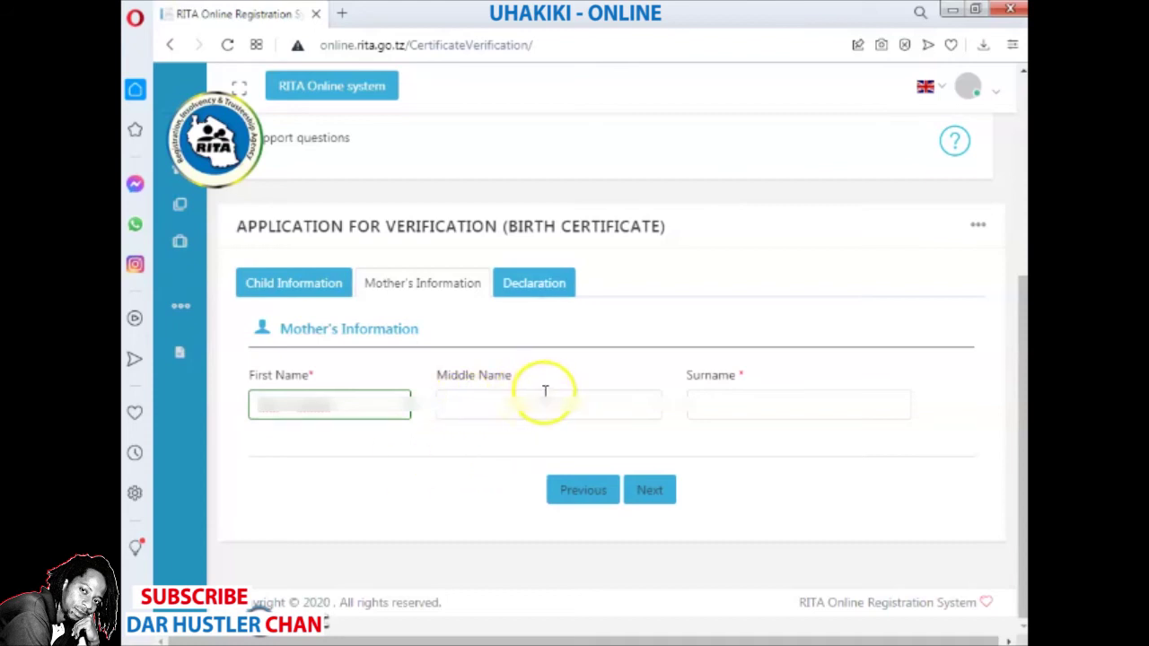
left_click(543, 401)
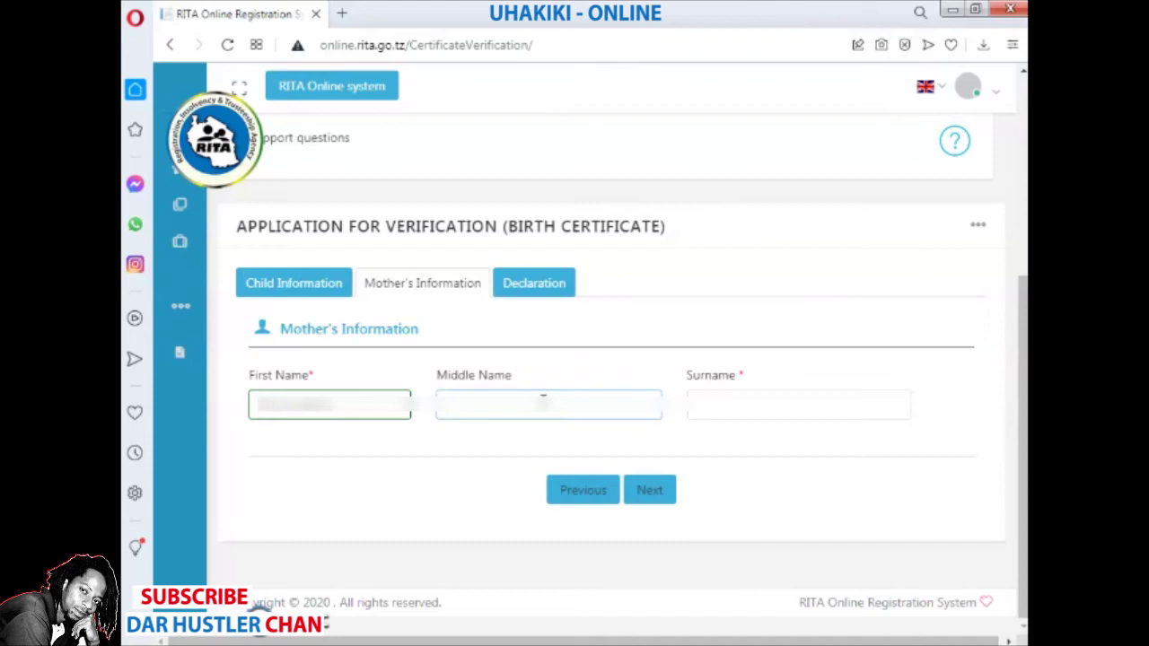
type("M")
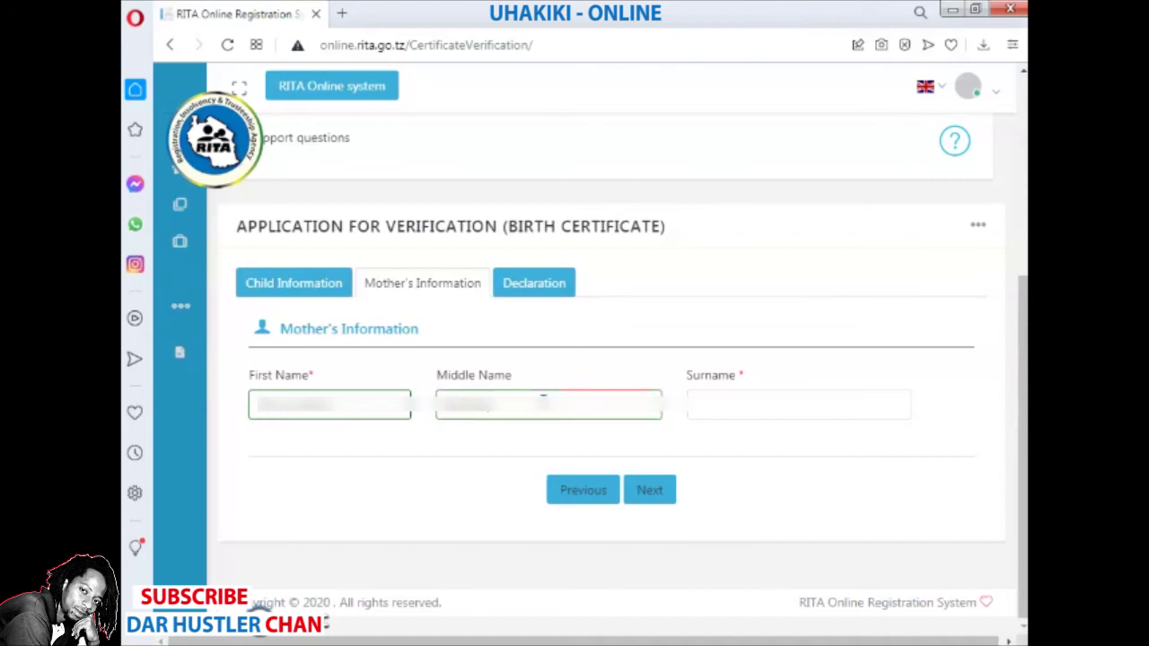
left_click(780, 443)
left_click(768, 415)
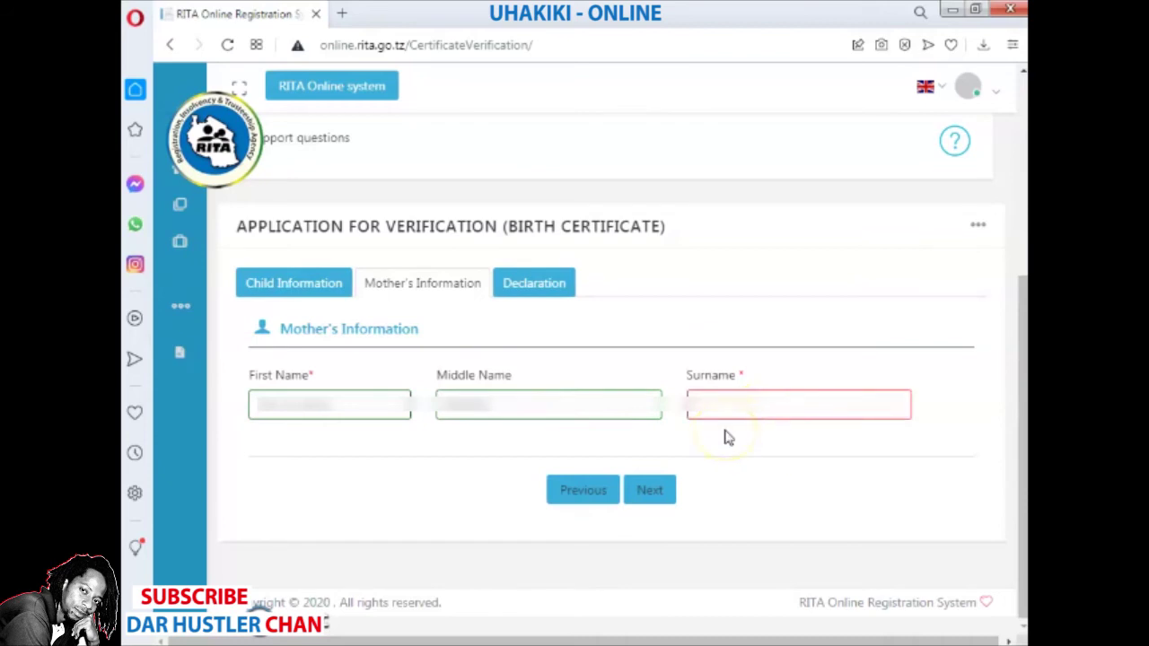
type("Ma")
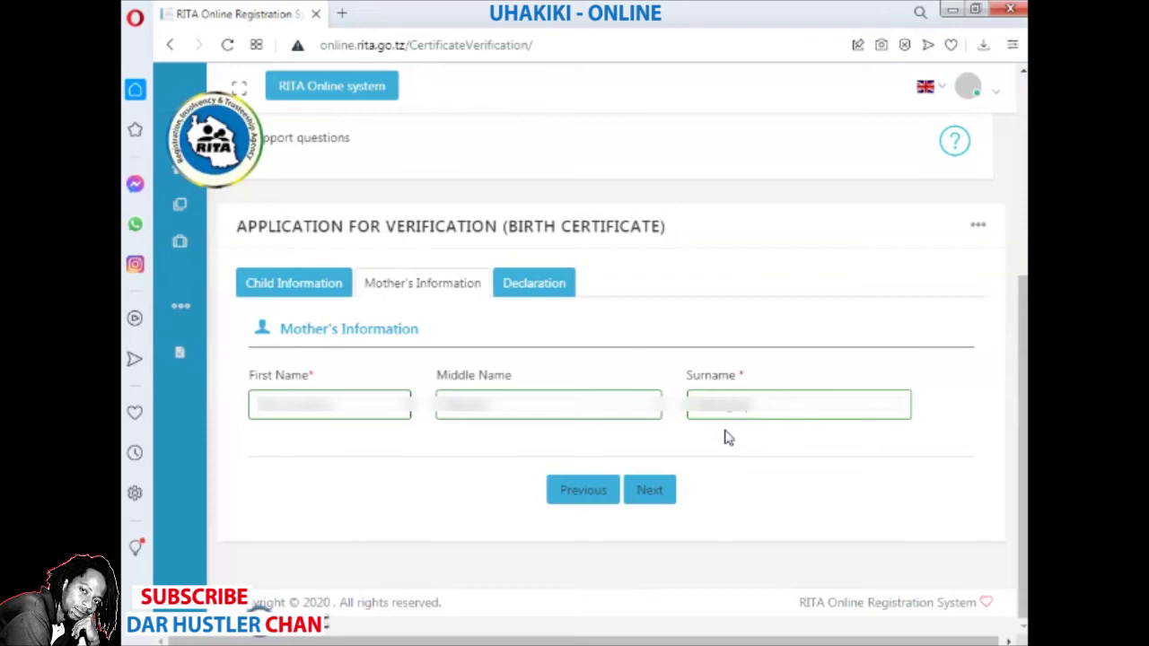
- Proceed with Next to the Declaration tab and its false-information warning
left_click(729, 440)
left_click(743, 460)
left_click(655, 498)
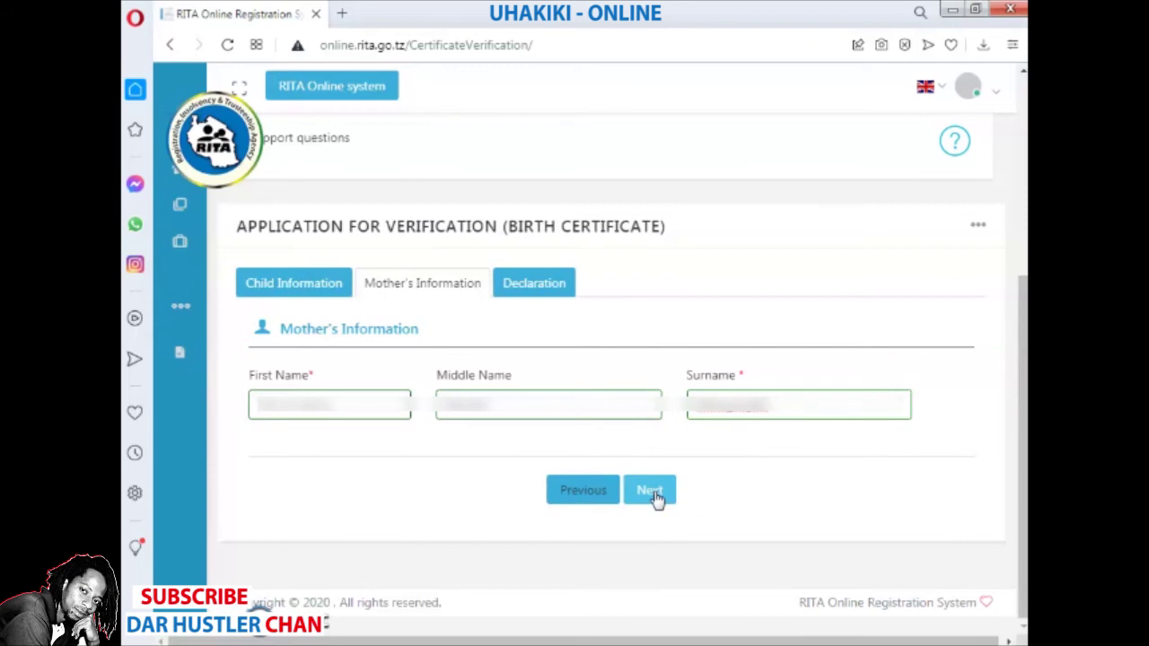
left_click(654, 494)
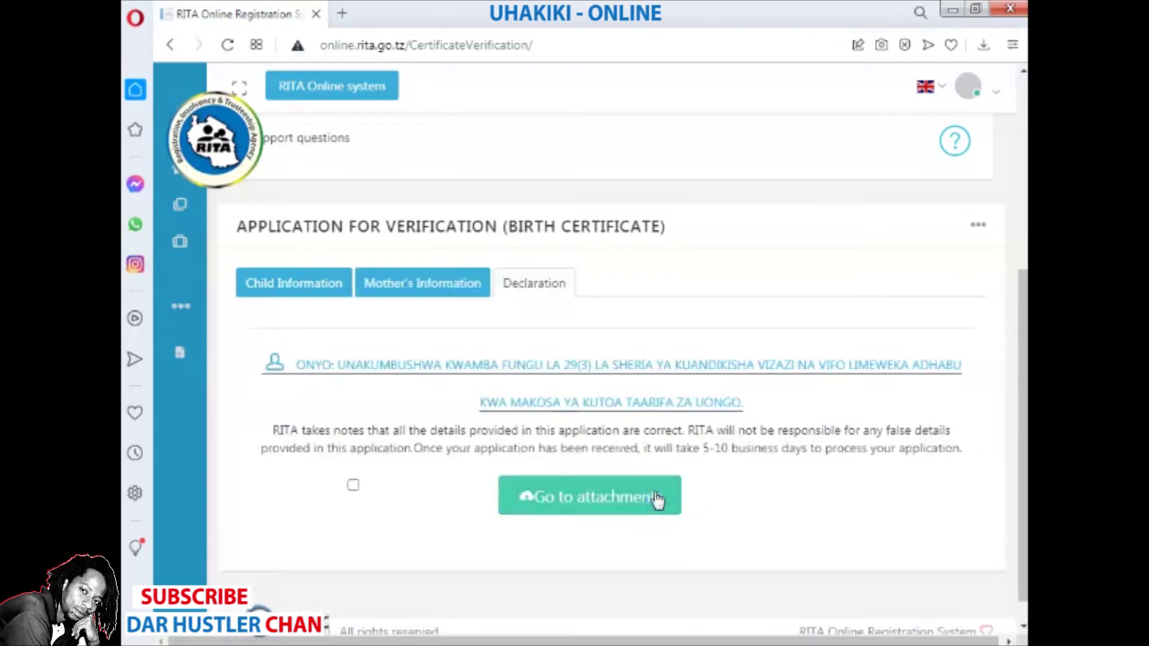
- Review the legal warning and the 5-10 business days processing note
left_click(656, 500)
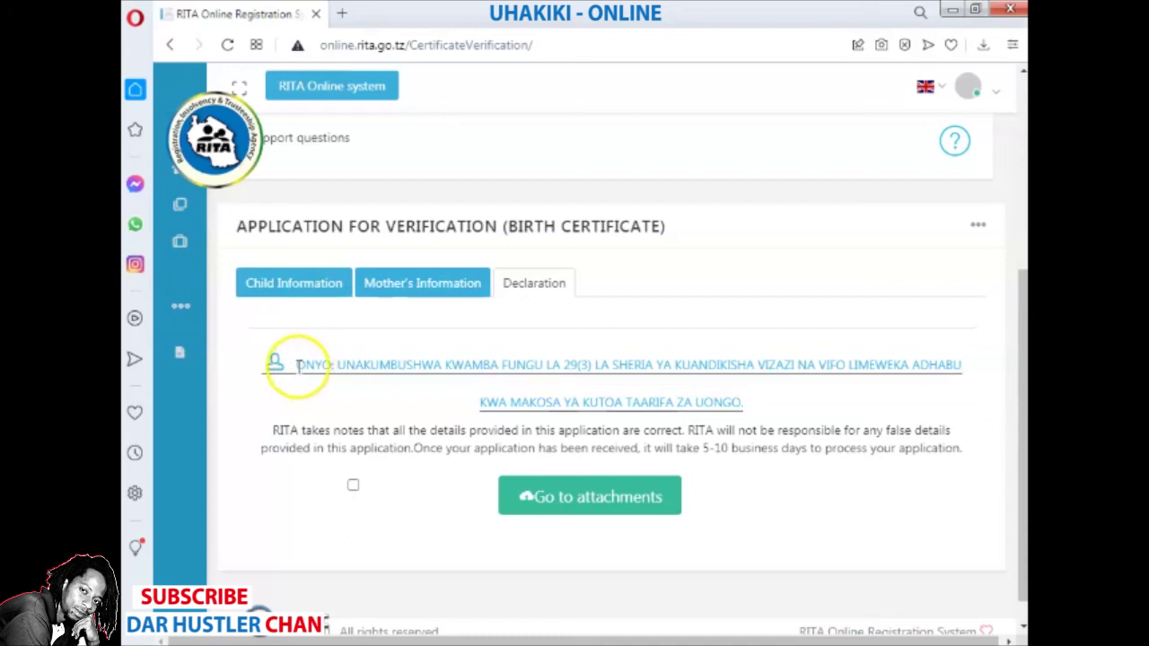
left_click_drag(296, 364, 758, 406)
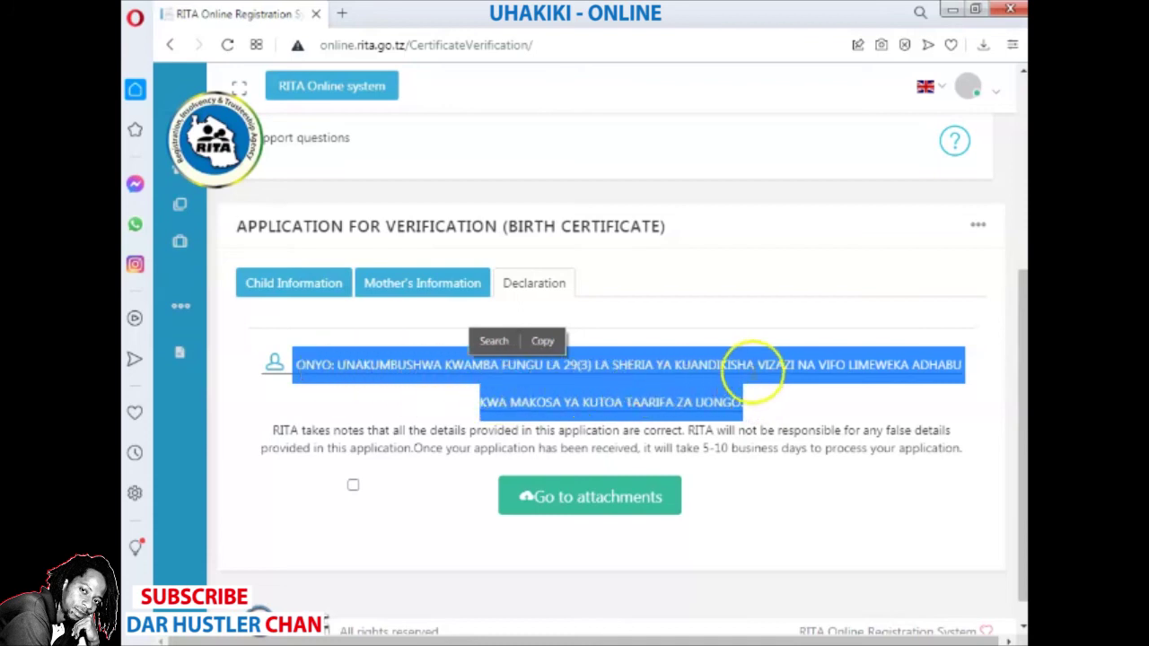
left_click(457, 406)
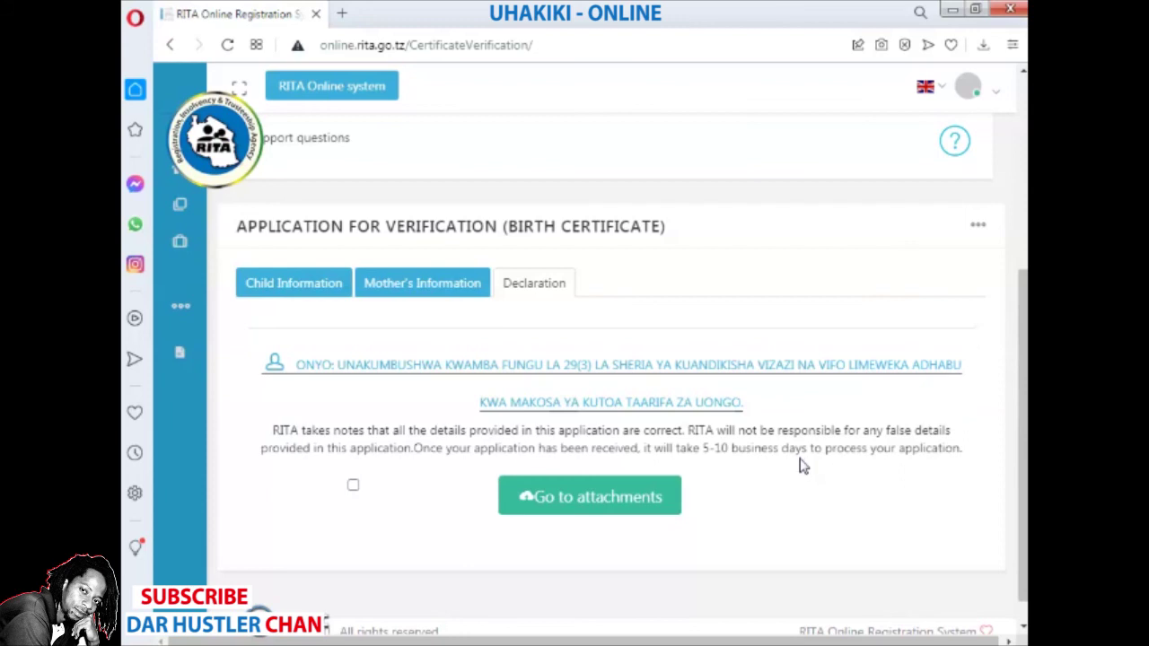
left_click(820, 467)
left_click(867, 474)
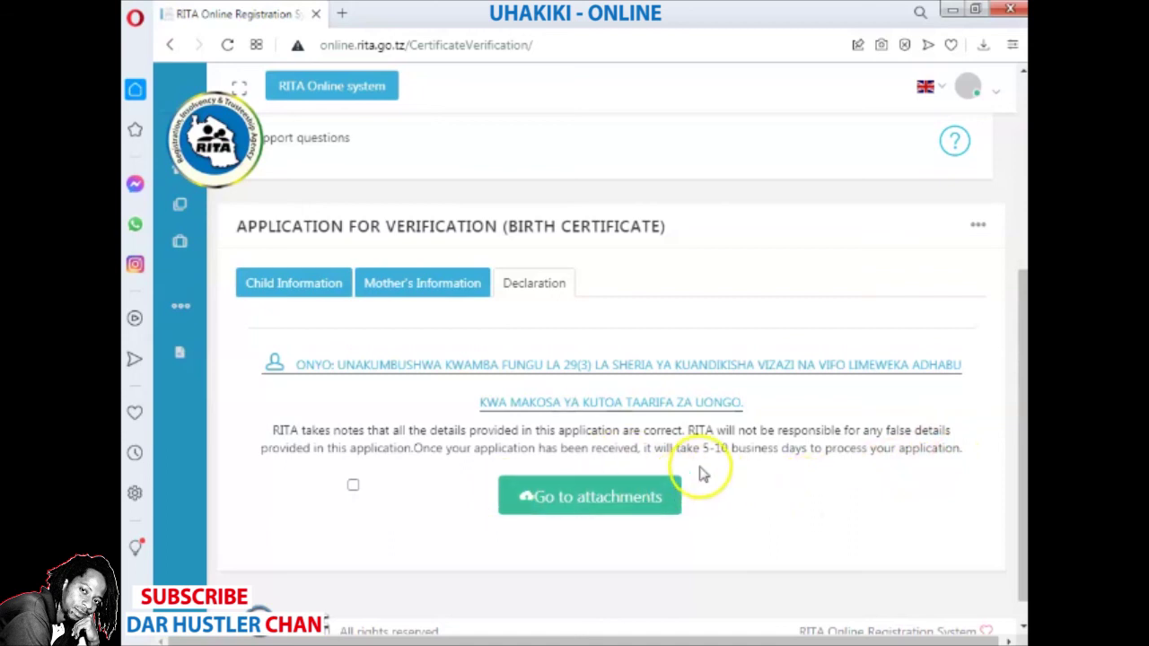
left_click_drag(702, 448, 965, 463)
left_click(441, 513)
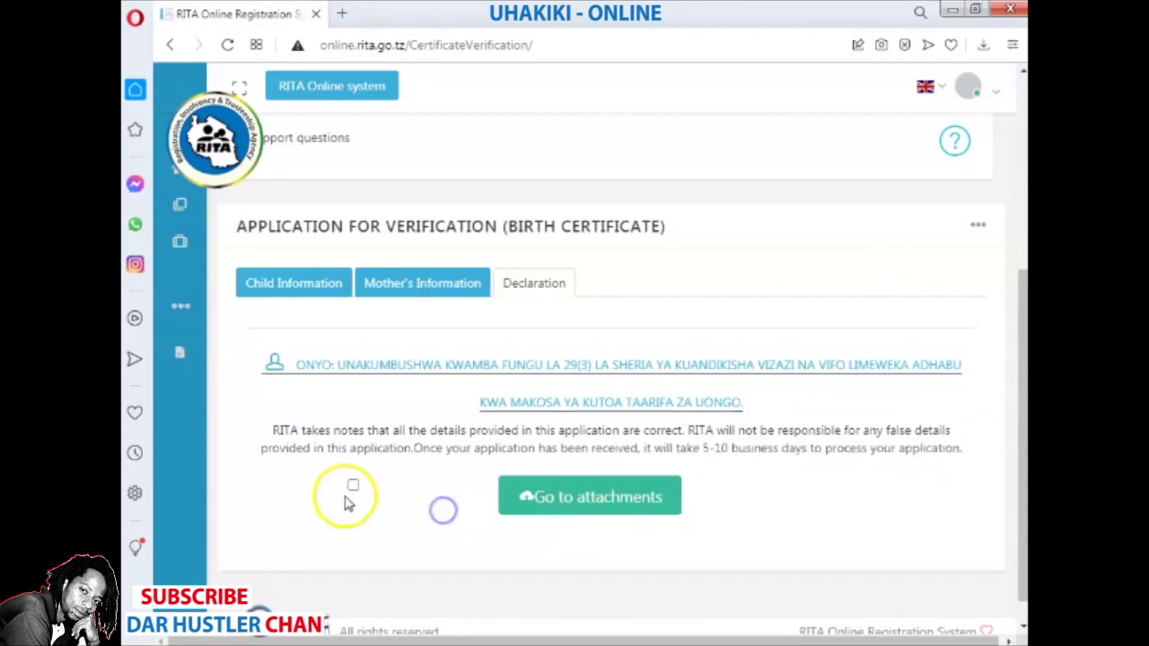
- Accept the declaration and continue to the attachments upload page
left_click(353, 486)
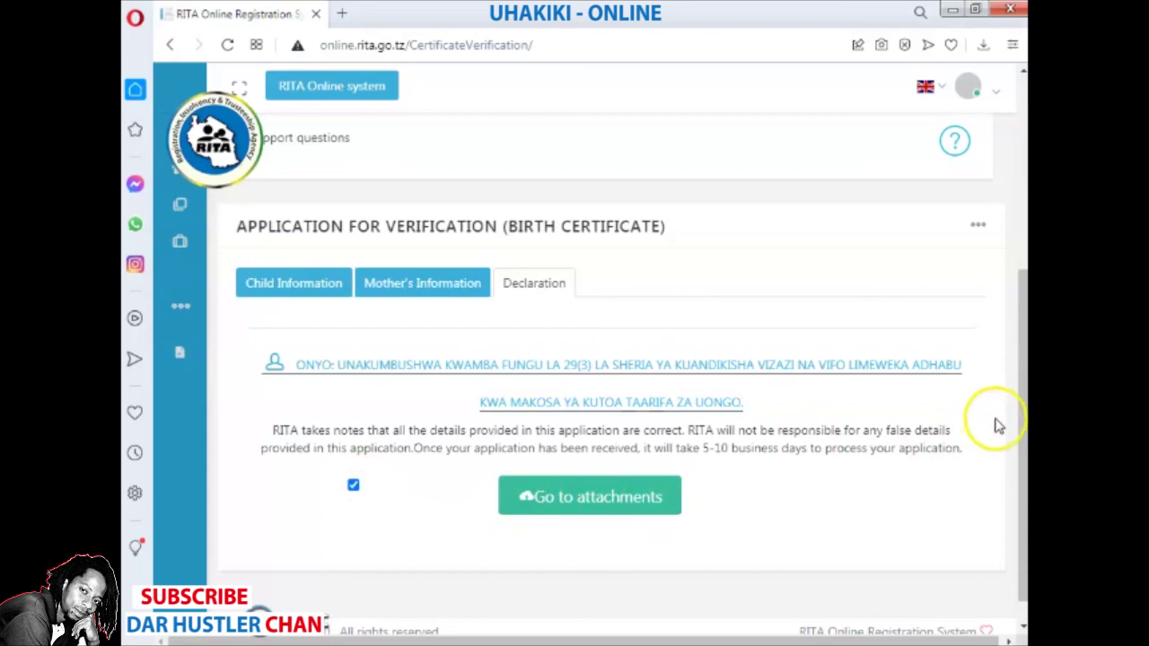
left_click_drag(1018, 416, 1016, 474)
left_click(572, 462)
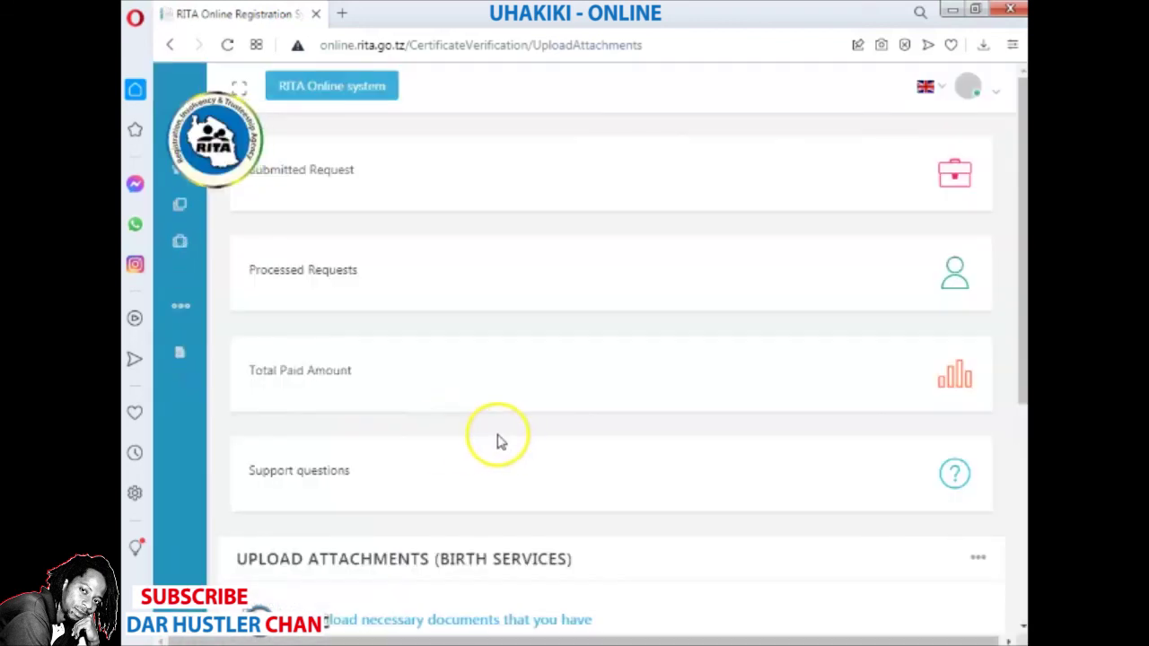
- Set the required attachment type to 'Cheti cha kuzaliwa' and begin choosing its file
scroll(1022, 342, "down", 1)
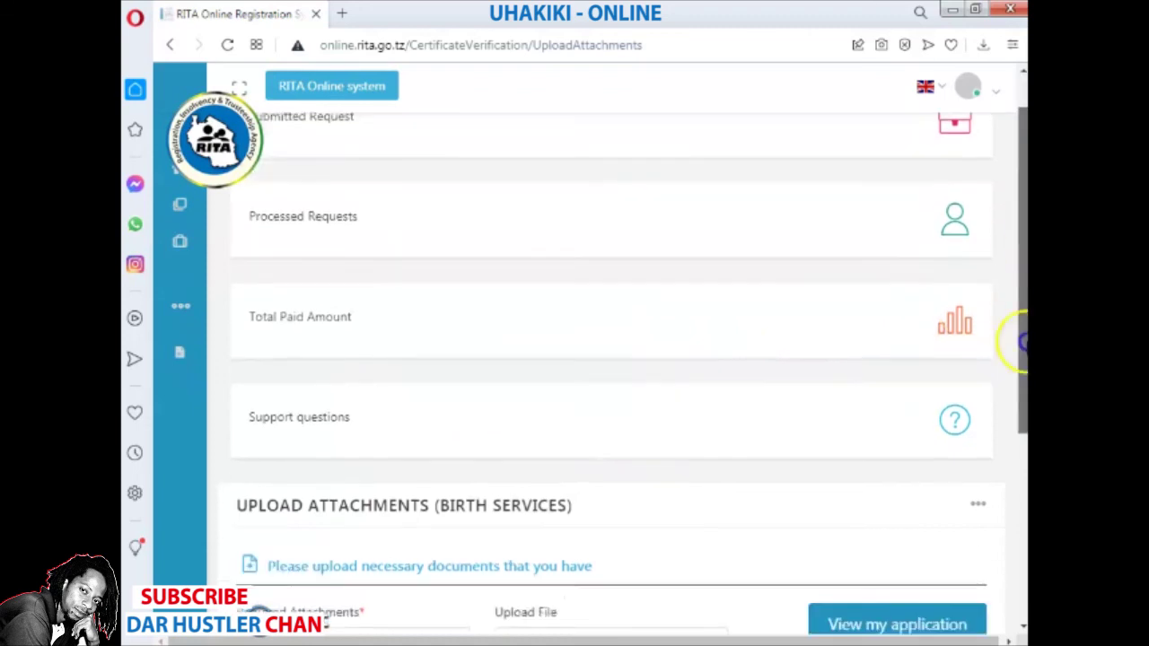
scroll(1022, 341, "down", 3)
scroll(1022, 341, "down", 1)
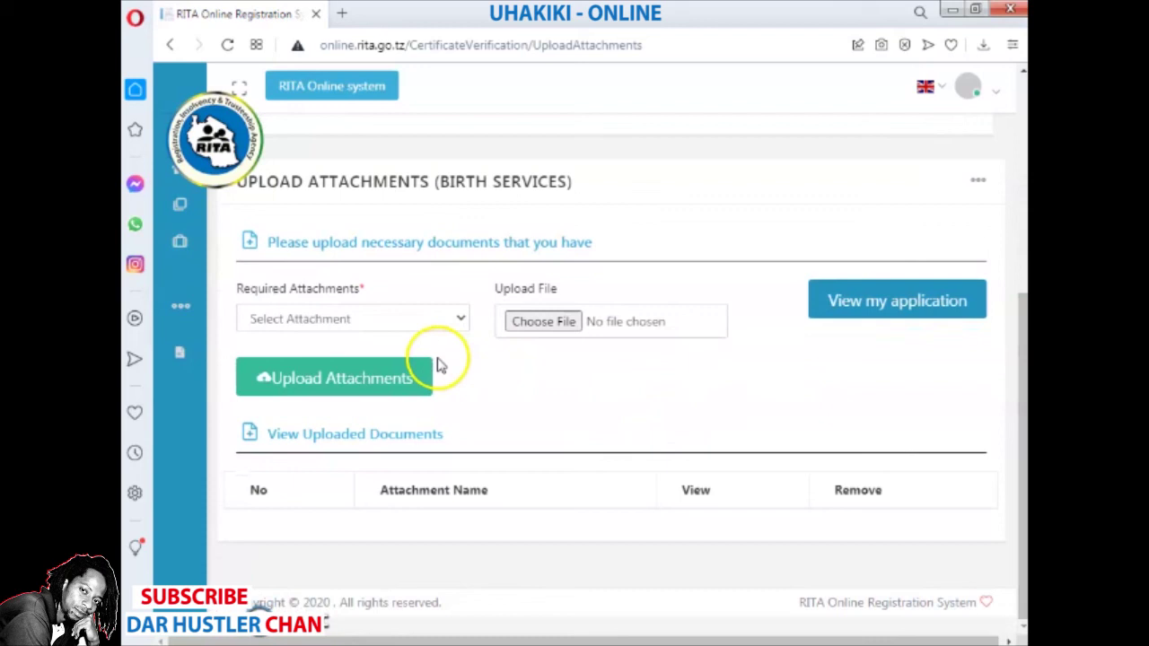
left_click(460, 319)
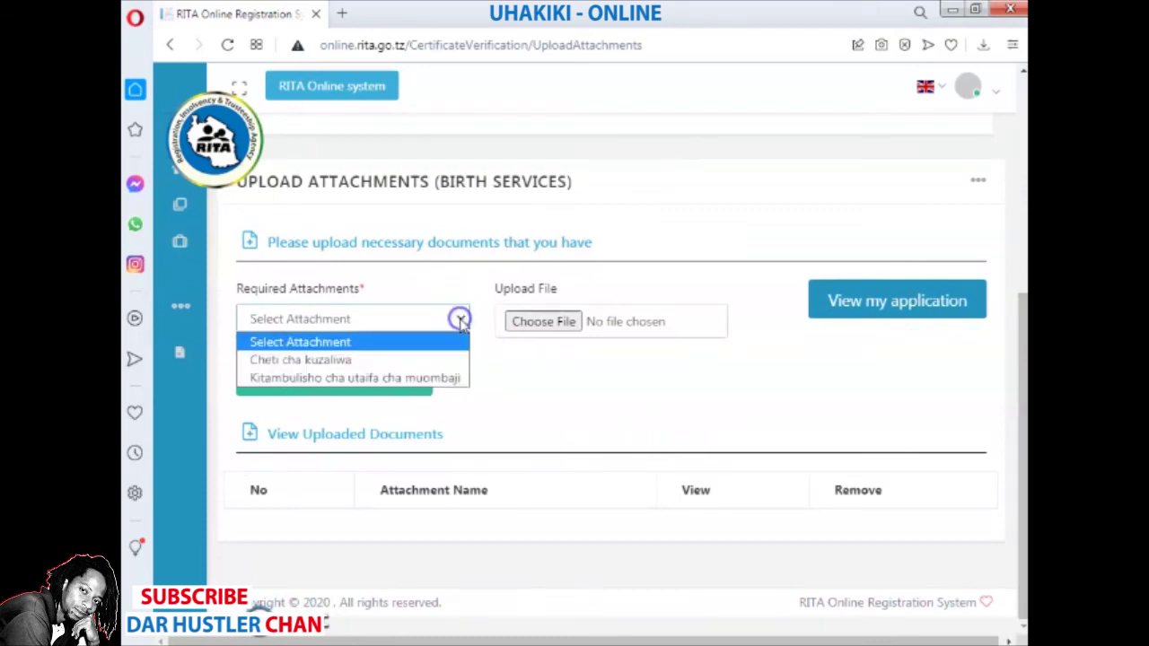
left_click_drag(456, 341, 439, 361)
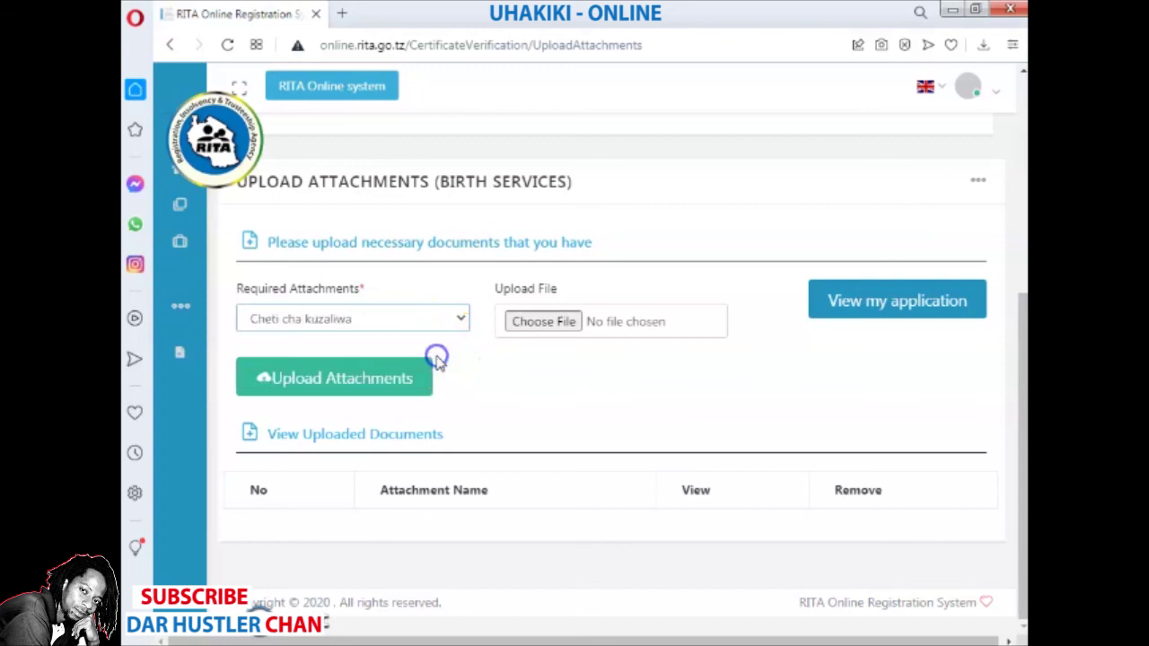
left_click(547, 325)
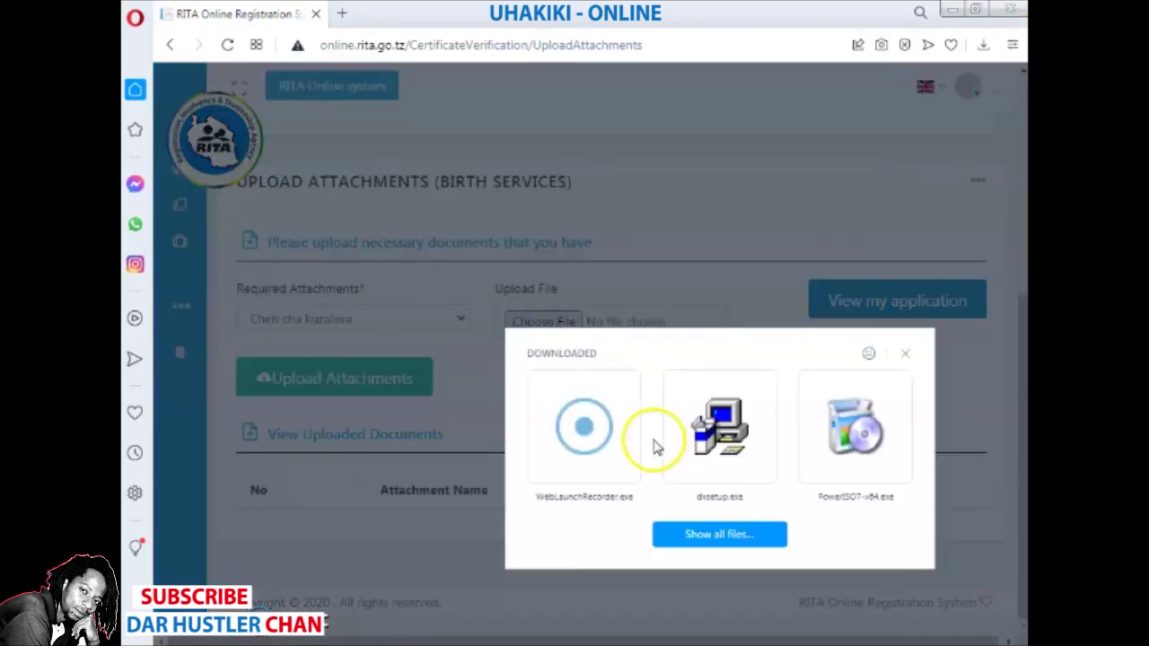
- Choose BIRTH CERTIFICATE.jpg from the Desktop as the attachment file
left_click(744, 533)
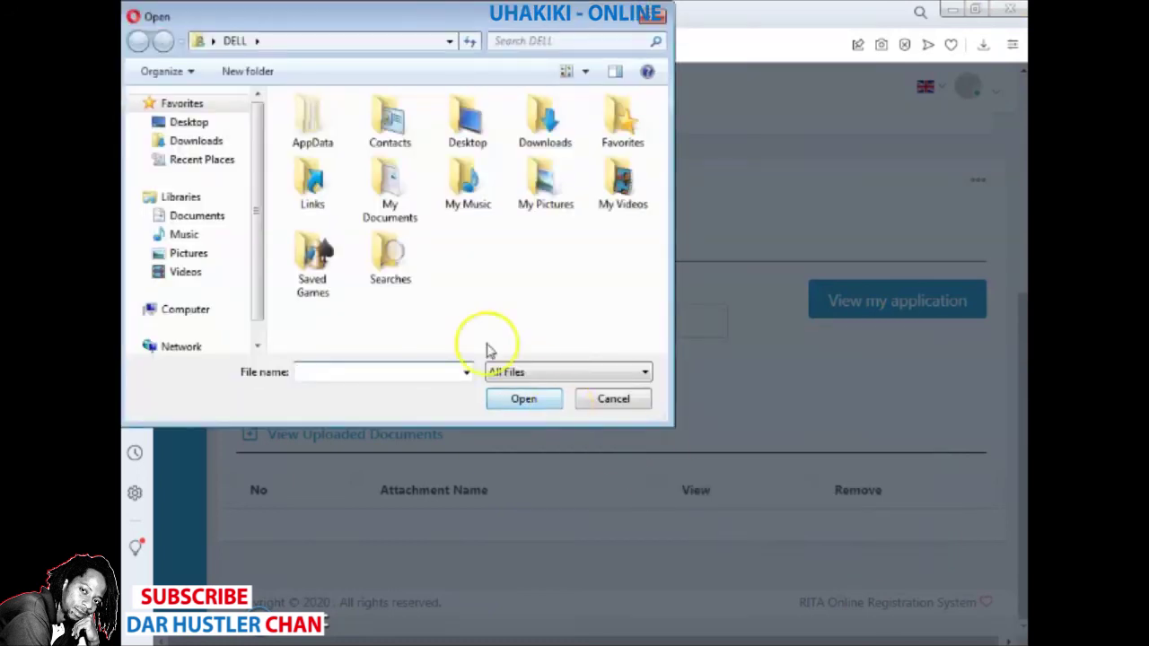
left_click(207, 126)
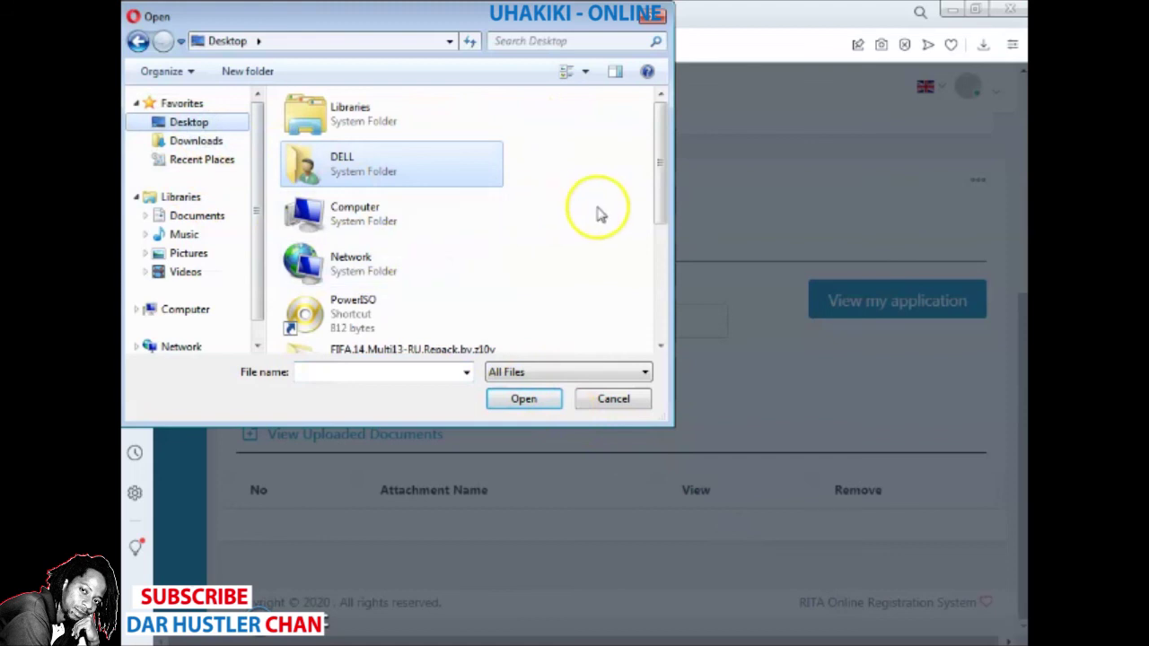
left_click_drag(661, 179, 656, 237)
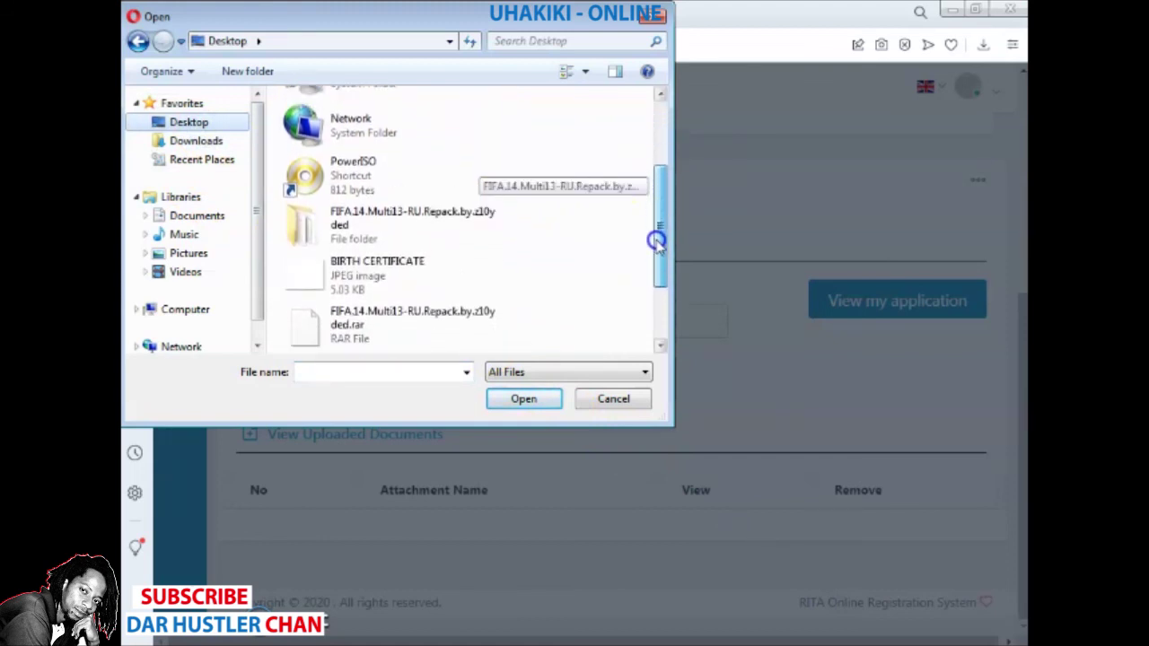
left_click(350, 262)
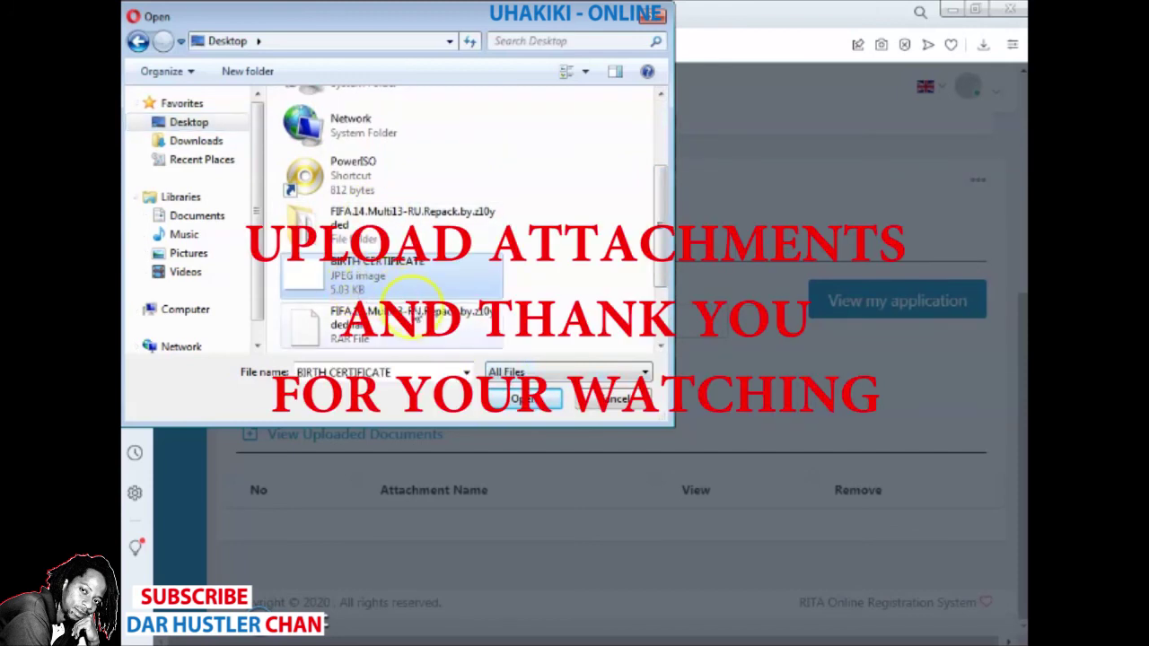
left_click(508, 398)
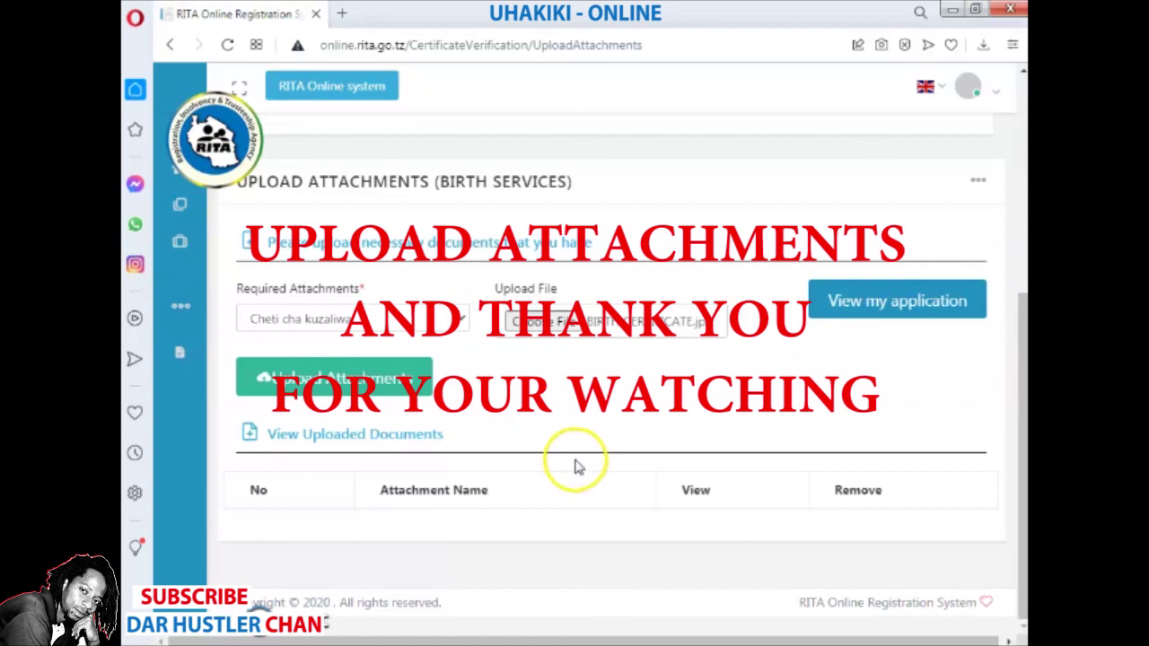